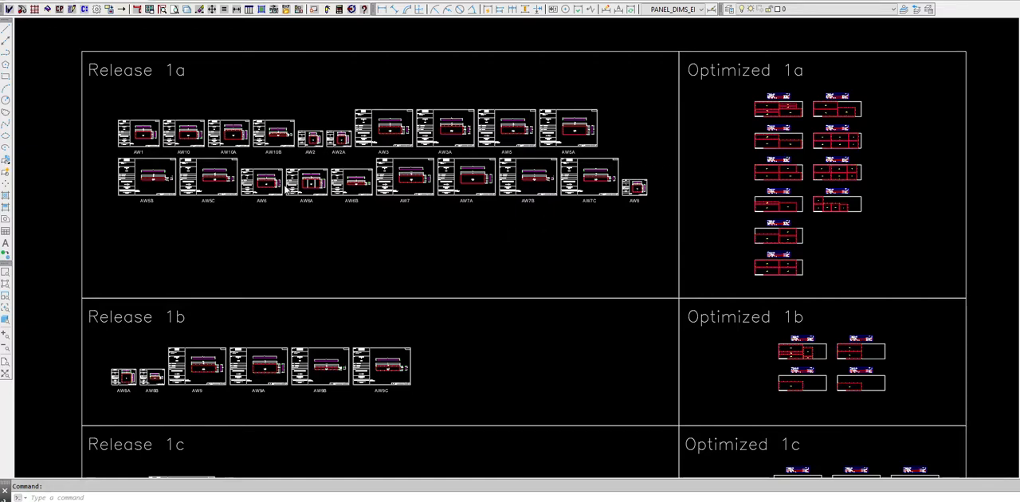
Examine the AW6A panel sheet with its extrusion list and the panel sheets gathered in the Release 1a area.
scroll(288, 186, "up", 10)
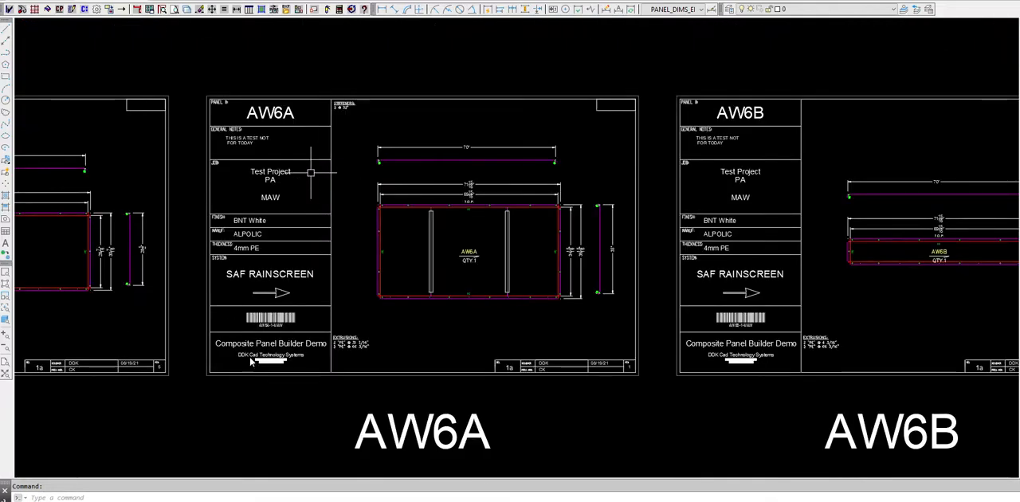
scroll(360, 358, "up", 5)
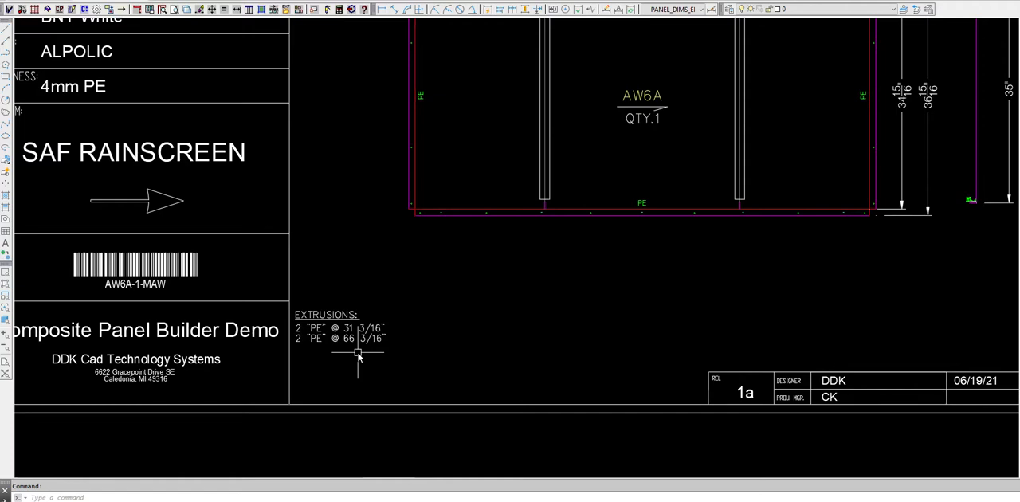
scroll(338, 329, "down", 8)
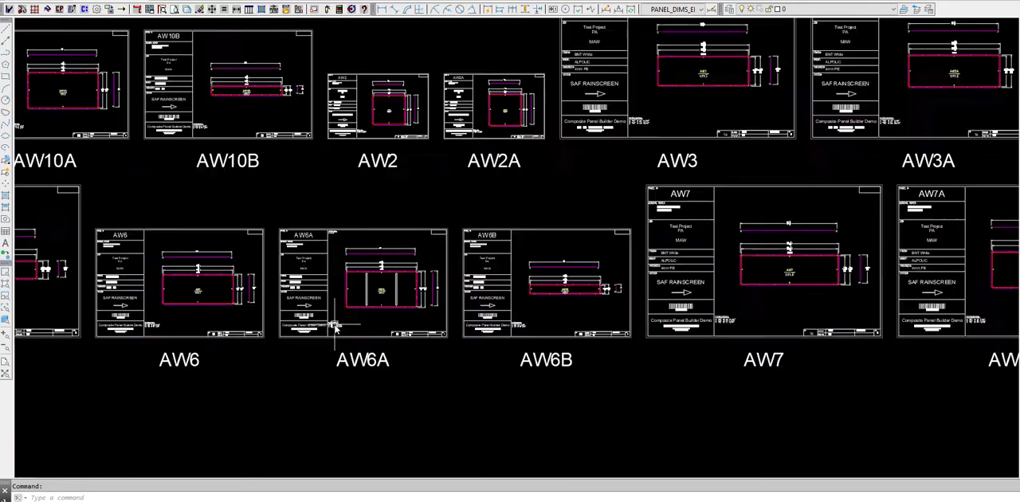
scroll(337, 329, "down", 4)
scroll(379, 268, "down", 2)
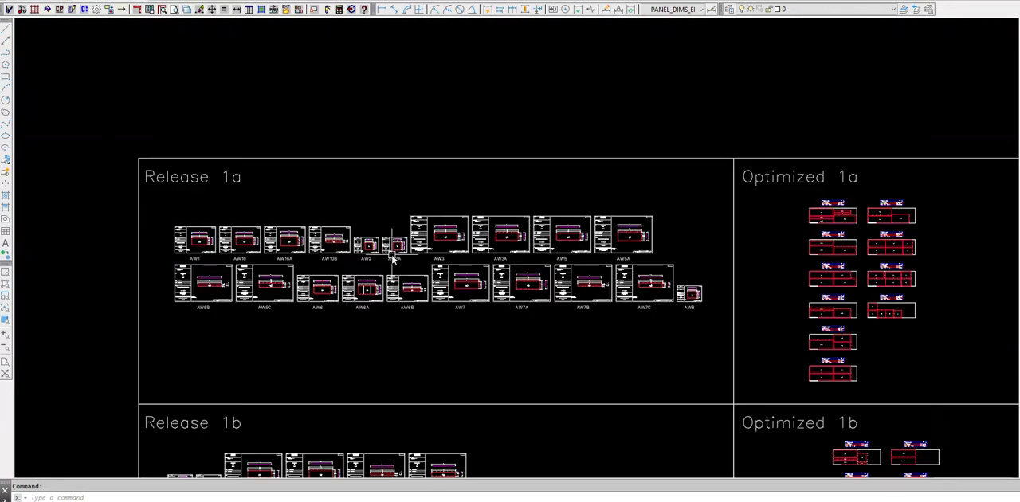
scroll(442, 291, "up", 2)
scroll(467, 299, "down", 2)
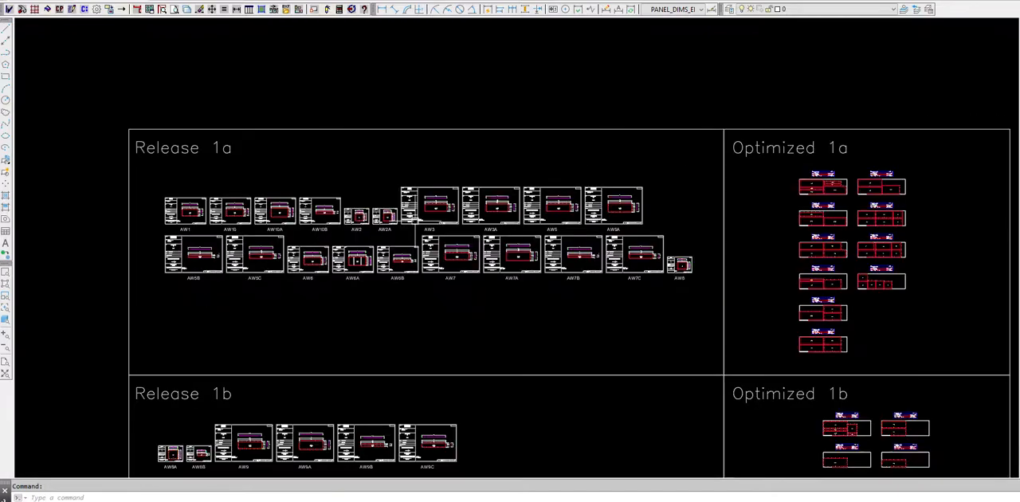
scroll(472, 307, "up", 2)
middle_click_drag(472, 307, 487, 239)
scroll(494, 248, "down", 2)
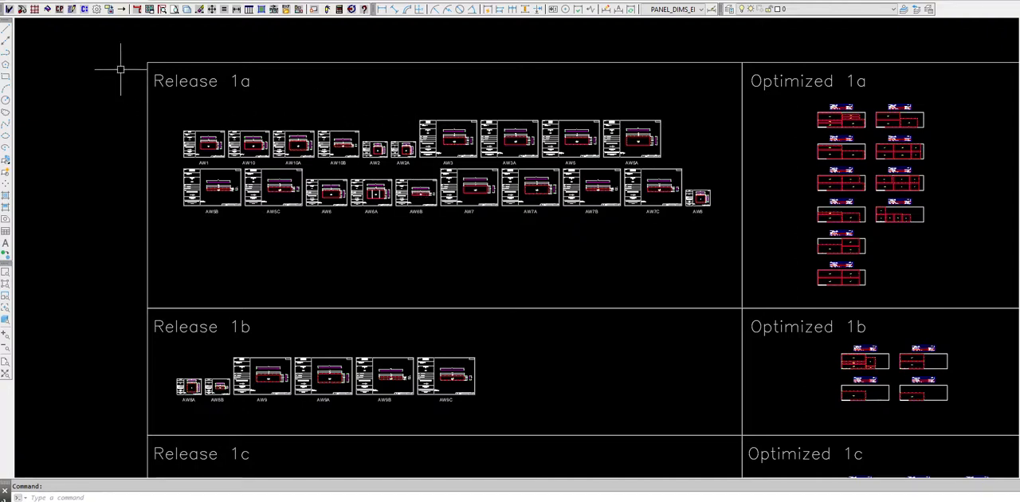
Run Build Cut List by release area, using the boundary polyline around Release 1a.
left_click(85, 9)
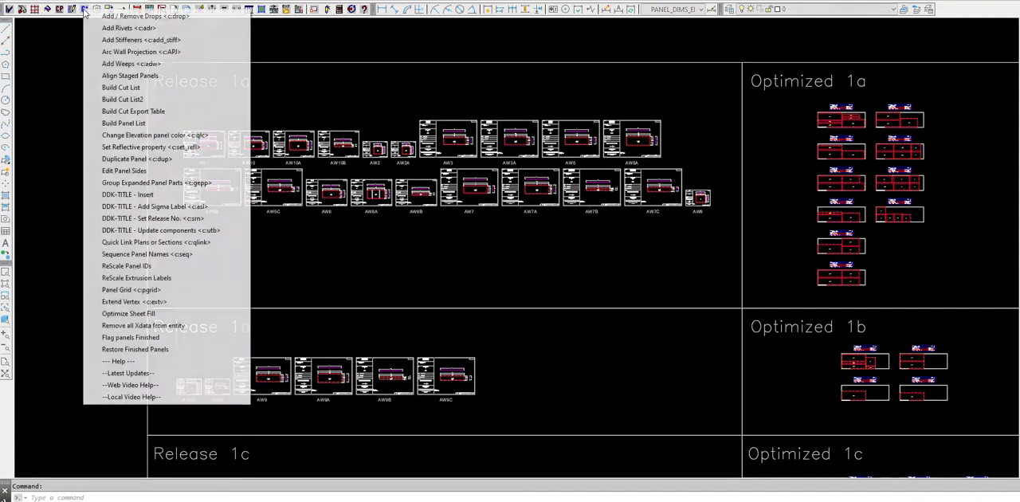
left_click(110, 88)
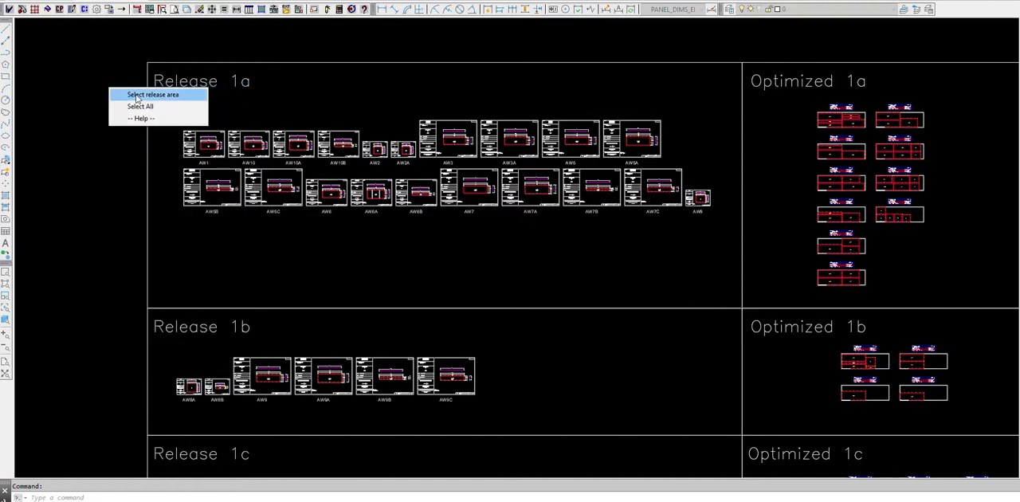
left_click(139, 95)
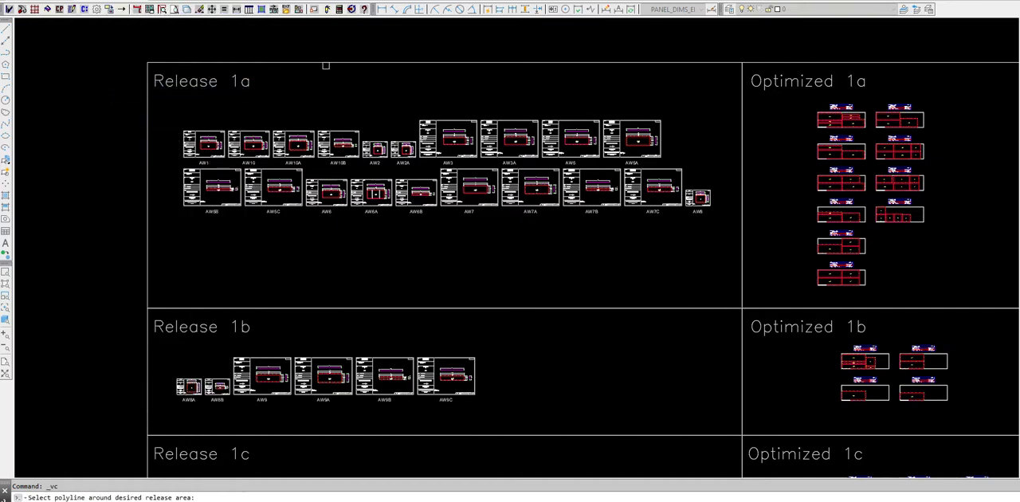
left_click(587, 63)
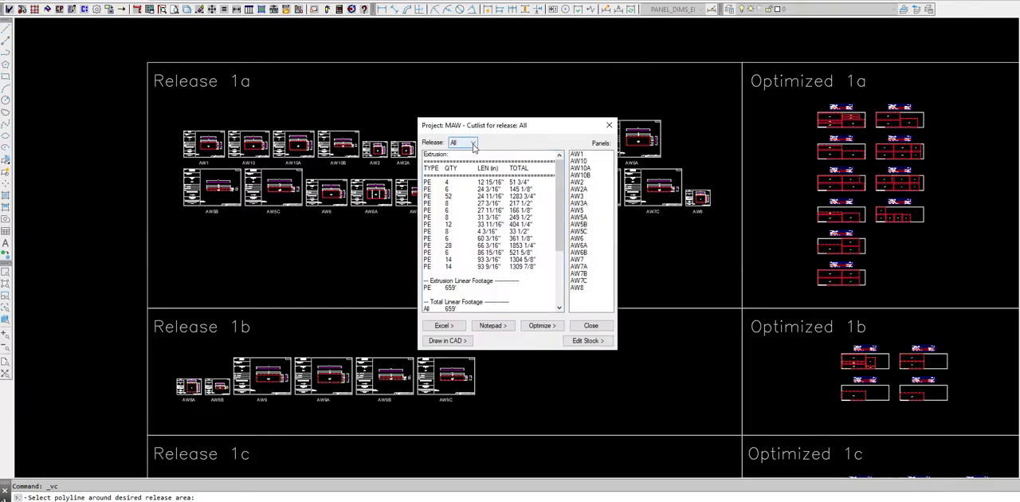
Filter the cut list to release 1a and review its extrusion lengths, linear footage and stiffener sections.
left_click(472, 143)
left_click(469, 153)
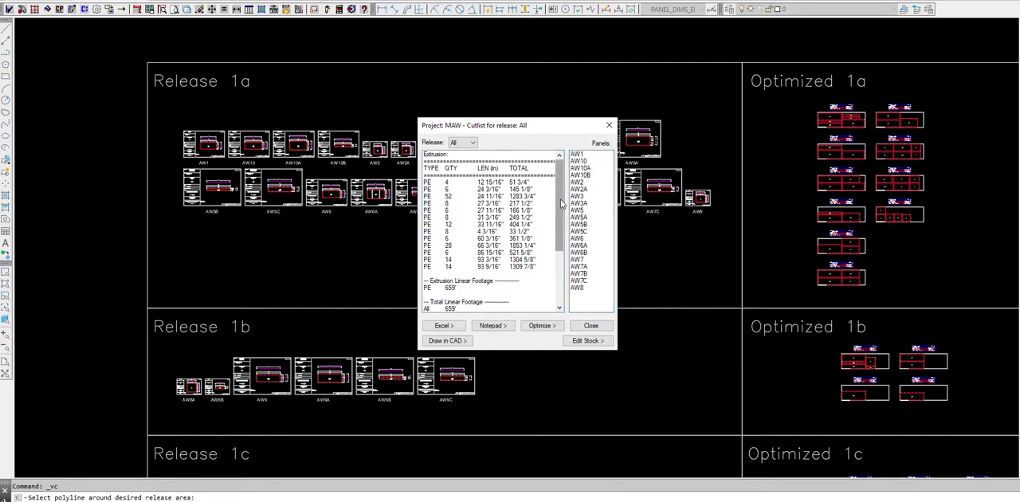
scroll(525, 248, "down", 4)
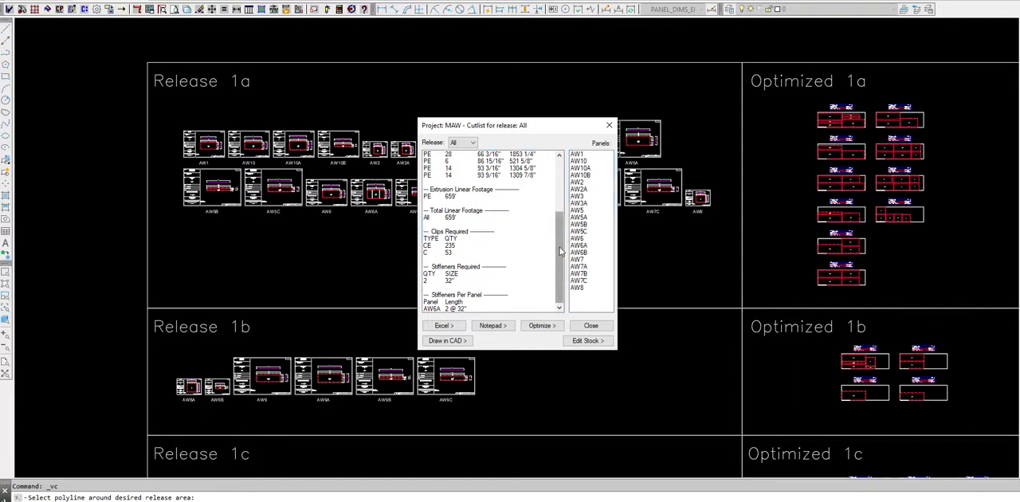
scroll(560, 252, "up", 10)
left_click(471, 144)
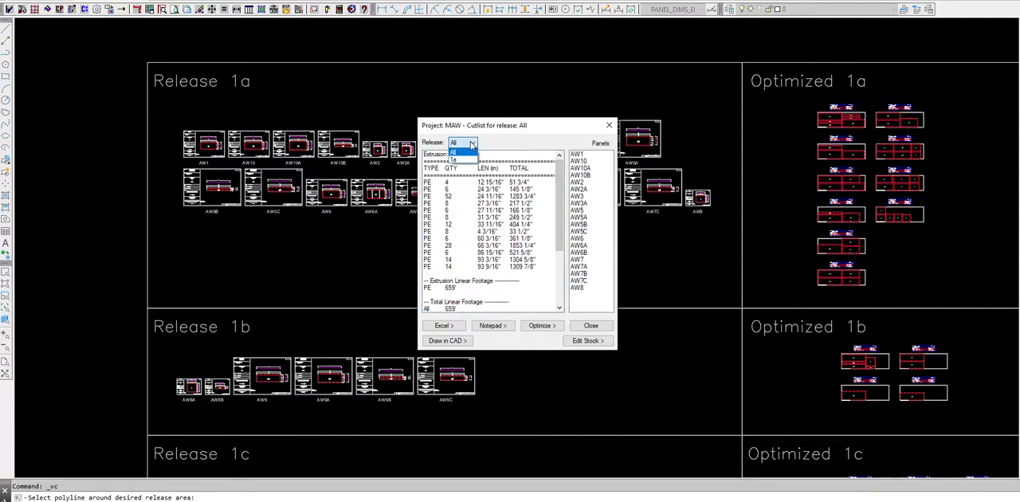
left_click(452, 159)
scroll(564, 271, "down", 3)
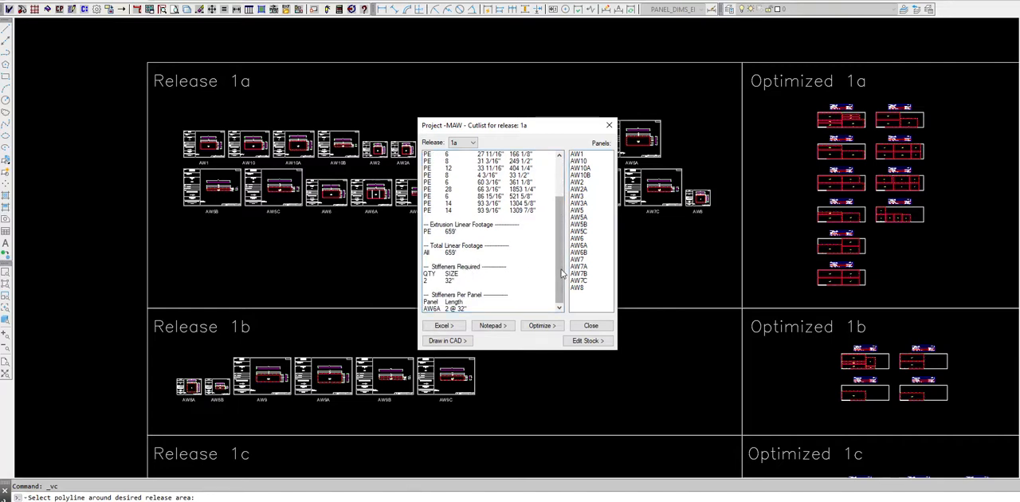
left_click_drag(561, 269, 559, 275)
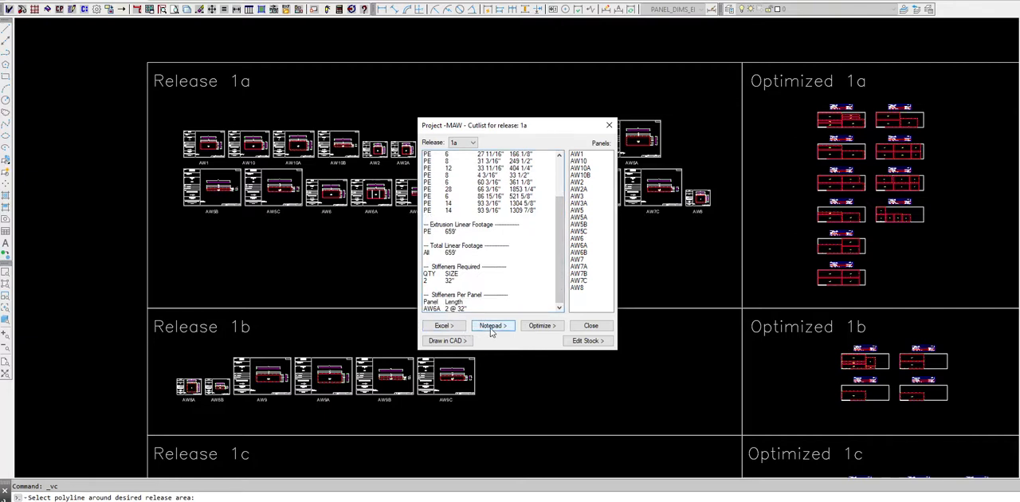
Optimize the release 1a cut list and read the generated text report in a widened window before closing it.
left_click(542, 327)
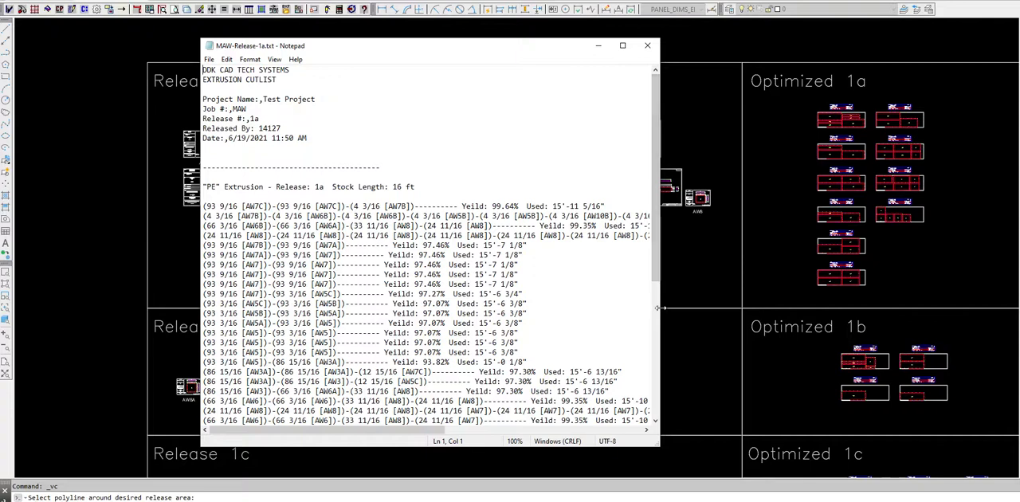
left_click_drag(661, 313, 954, 322)
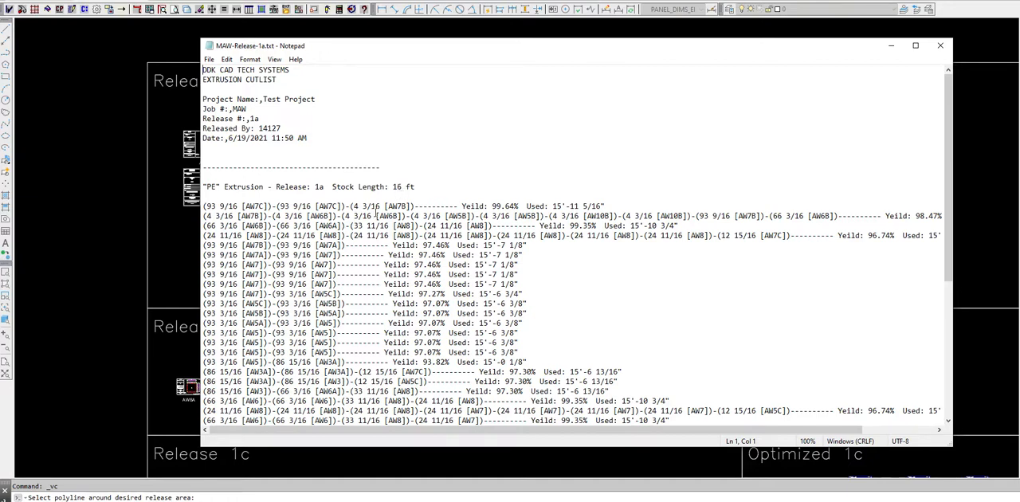
left_click(940, 45)
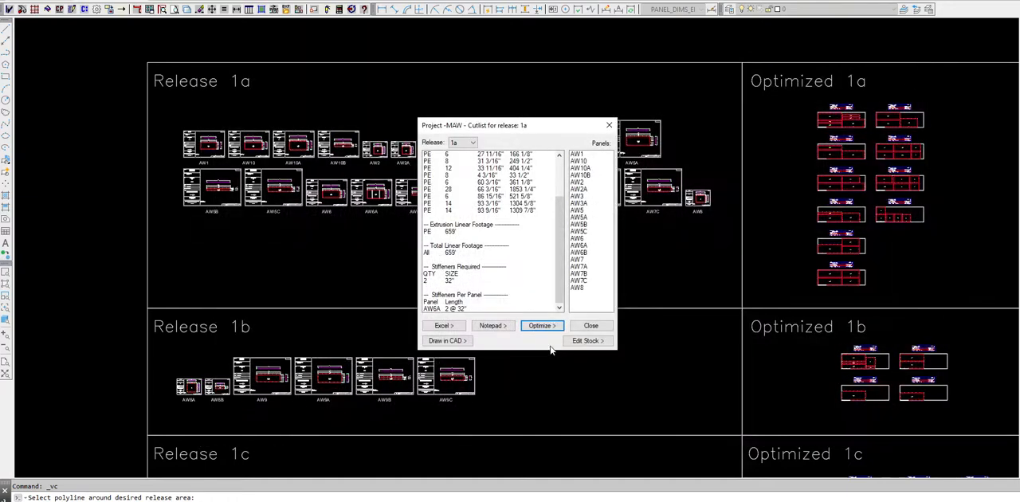
Check the stock settings of the PE extrusion type and leave them without saving.
left_click(588, 342)
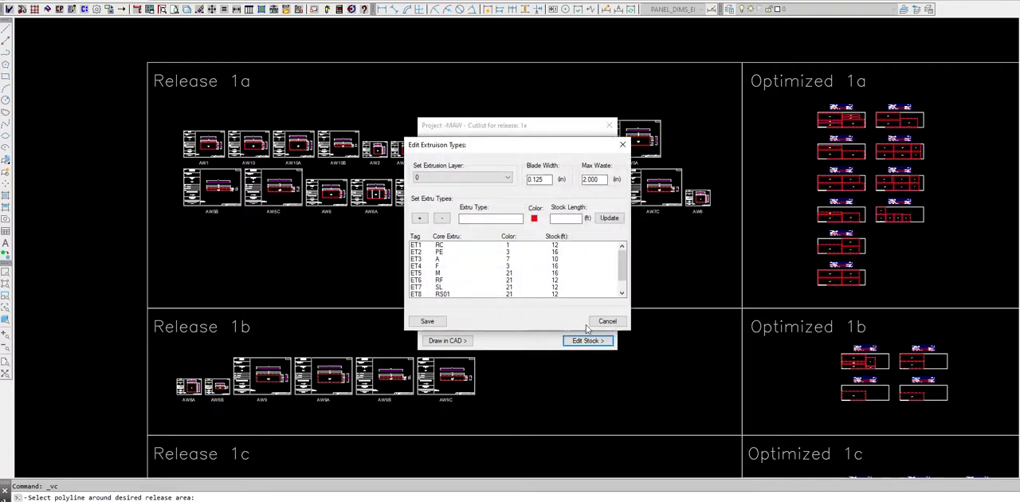
left_click(440, 252)
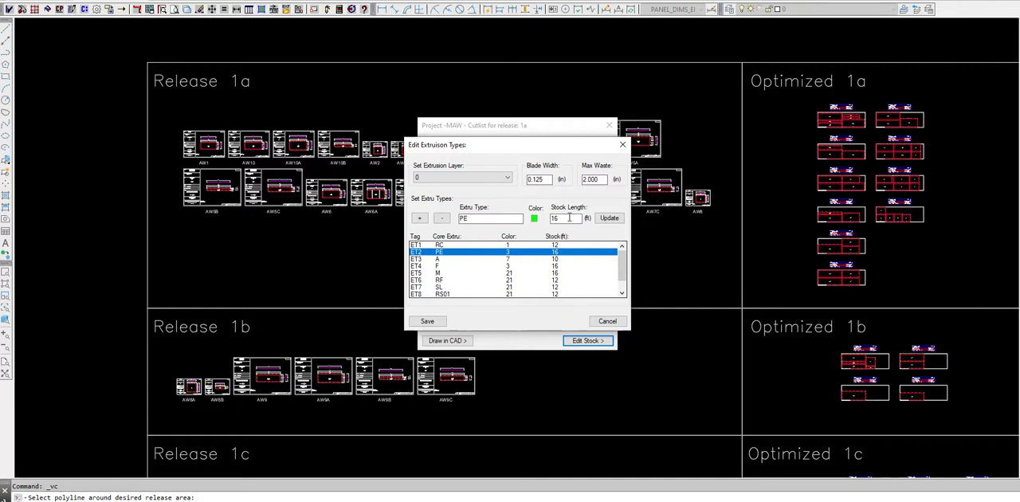
left_click(623, 144)
Rerun the optimization for release 1a, read through the PE cutting combinations and yields, and close the report.
left_click(539, 325)
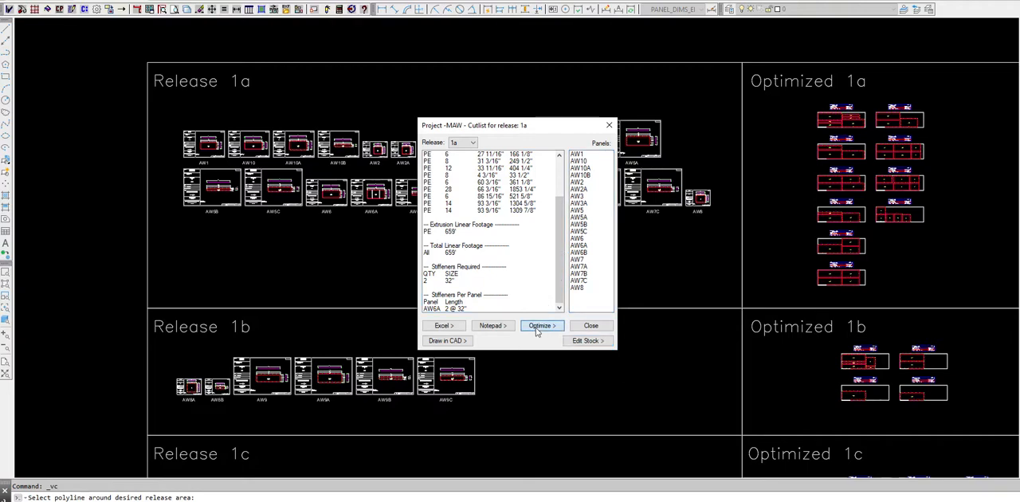
scroll(496, 200, "down", 2)
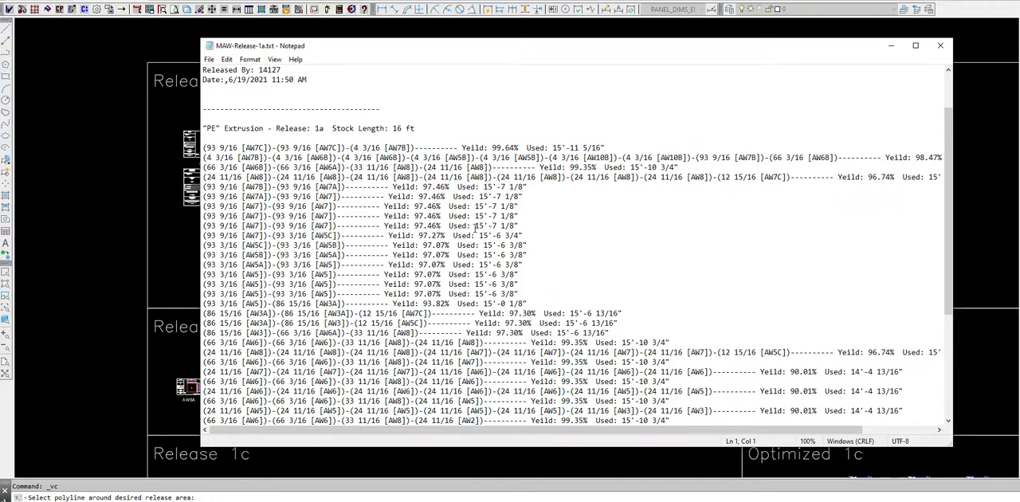
scroll(476, 229, "down", 2)
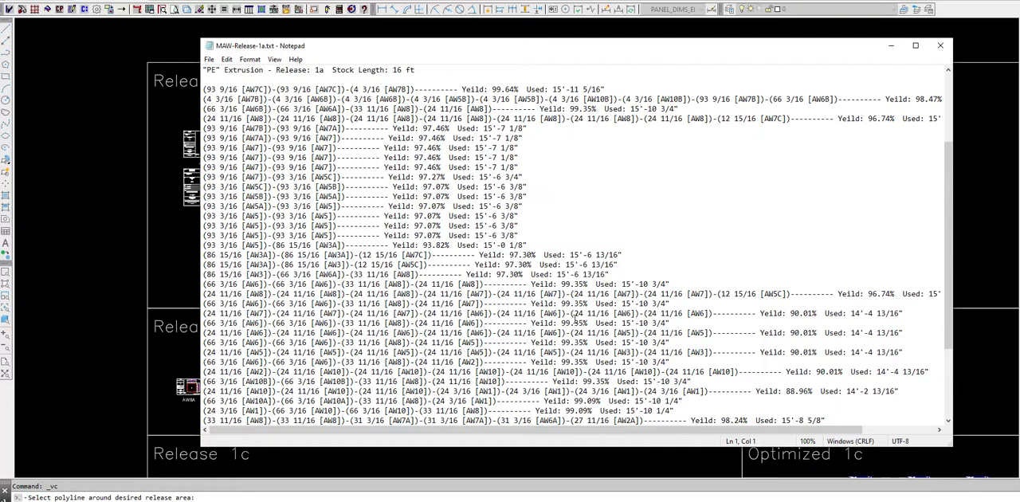
scroll(573, 317, "down", 4)
scroll(573, 322, "up", 8)
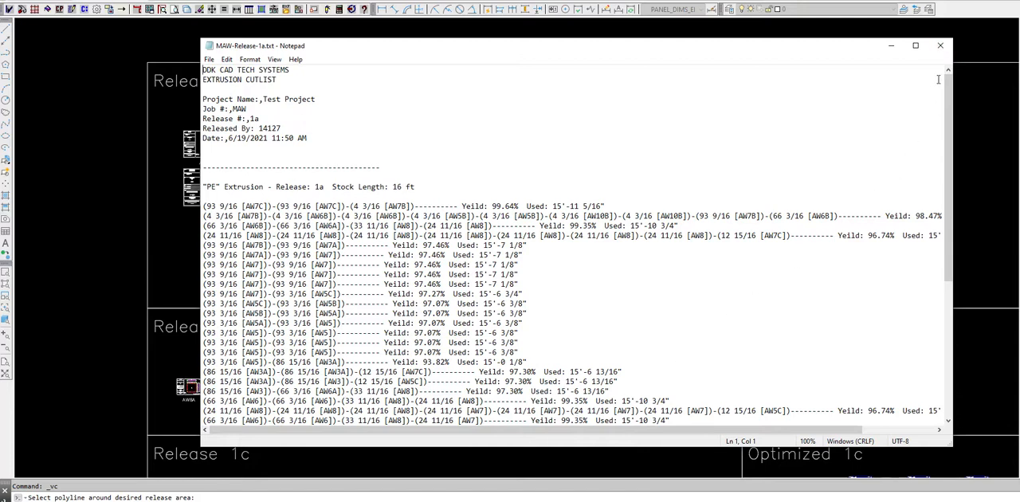
left_click(941, 45)
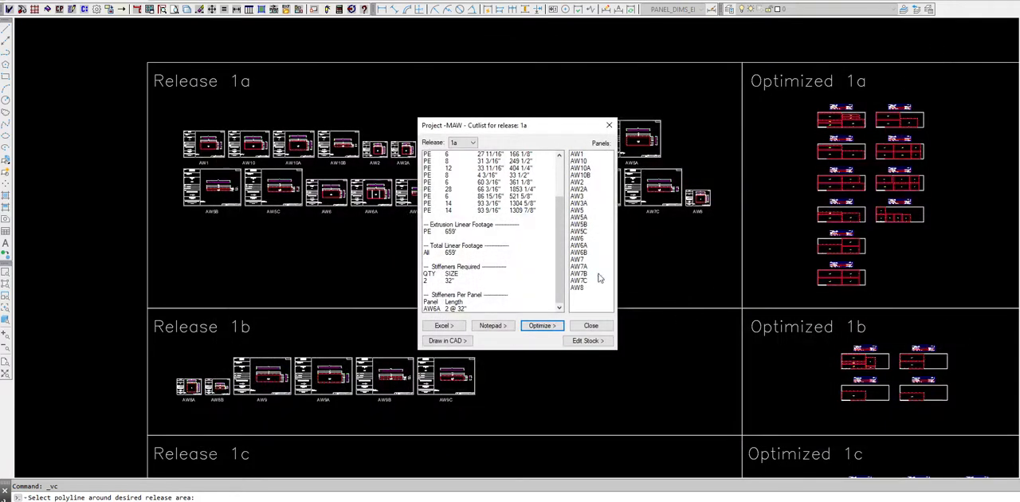
Draw the optimized PE cut list for release 1a in the CAD drawing, in the empty space above the Release 1a area.
left_click(455, 342)
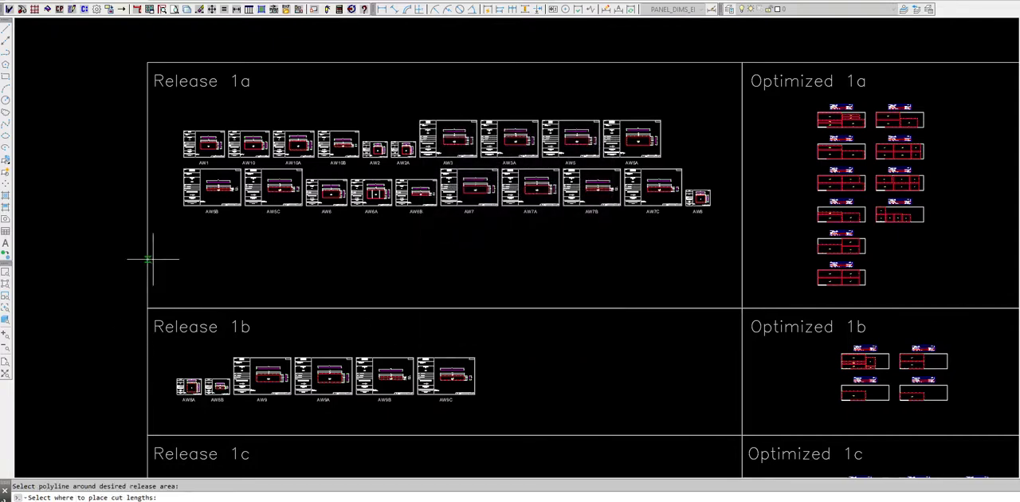
scroll(531, 337, "down", 2)
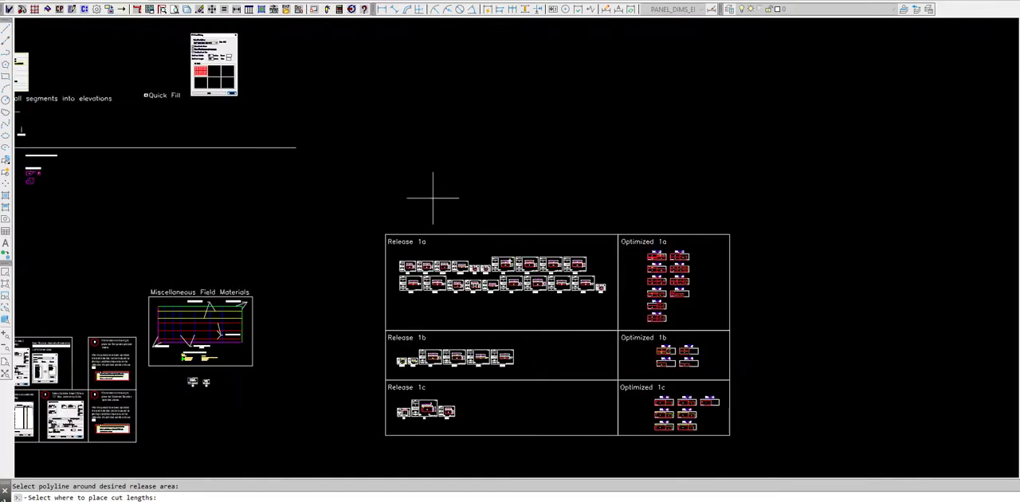
left_click(425, 159)
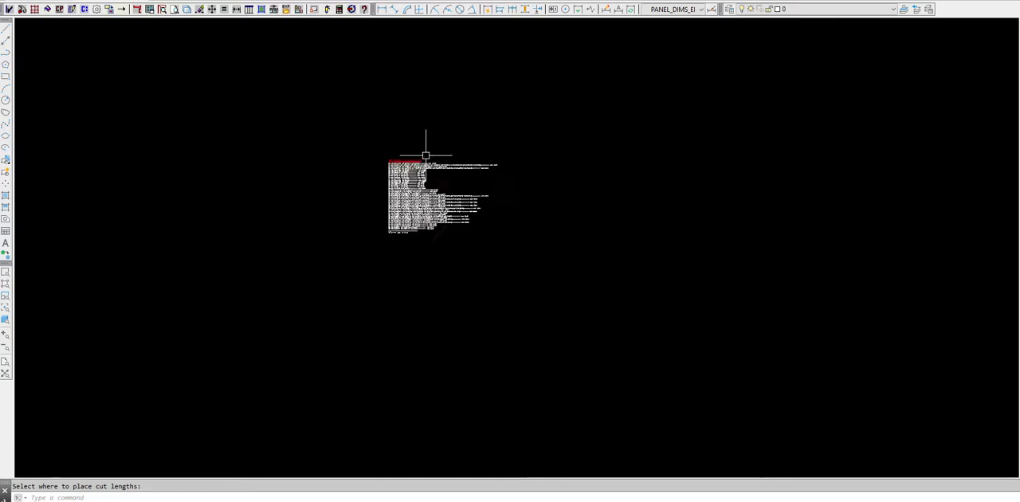
scroll(426, 161, "up", 3)
scroll(430, 201, "up", 5)
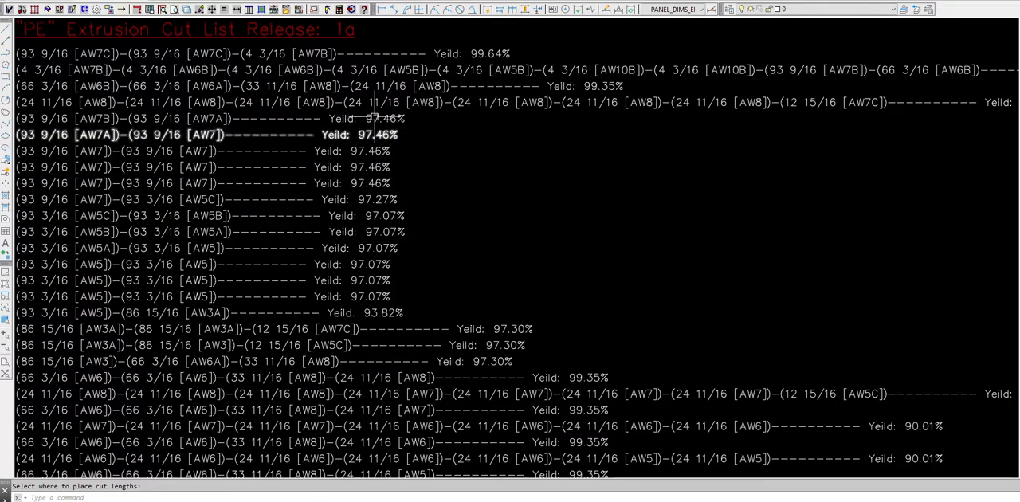
Run Build Cut List2 and review the per-panel extrusion list for all releases down to the clip and extrusion summaries.
scroll(350, 111, "down", 8)
scroll(336, 99, "down", 2)
middle_click_drag(404, 283, 363, 184)
scroll(426, 307, "up", 2)
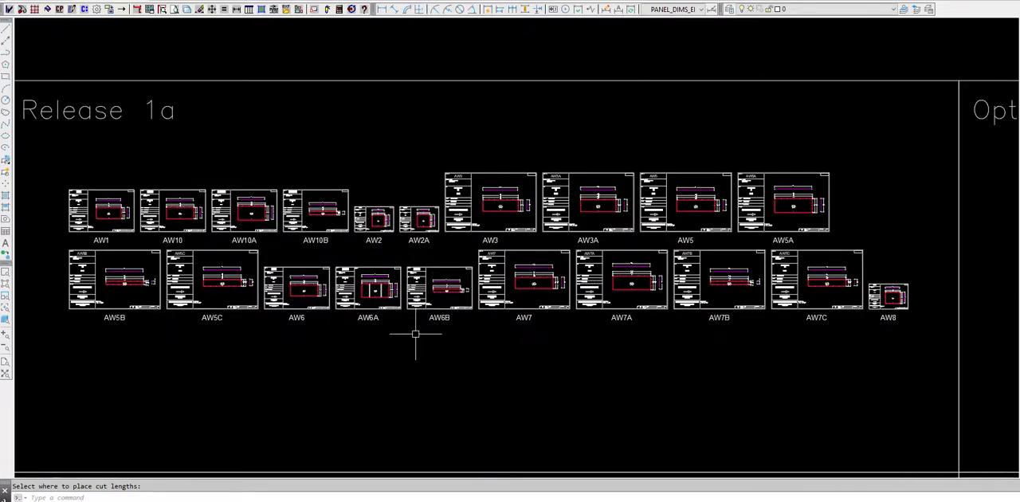
middle_click_drag(410, 337, 455, 312)
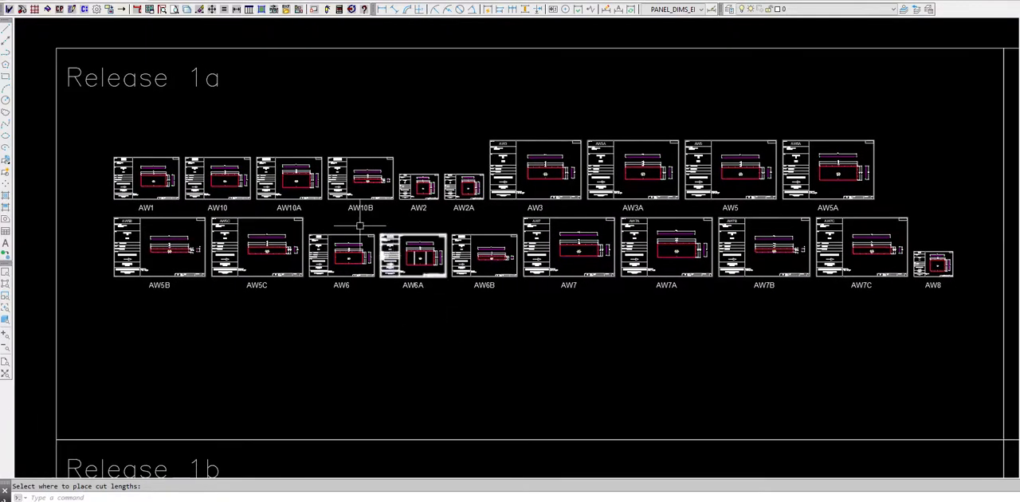
left_click(83, 11)
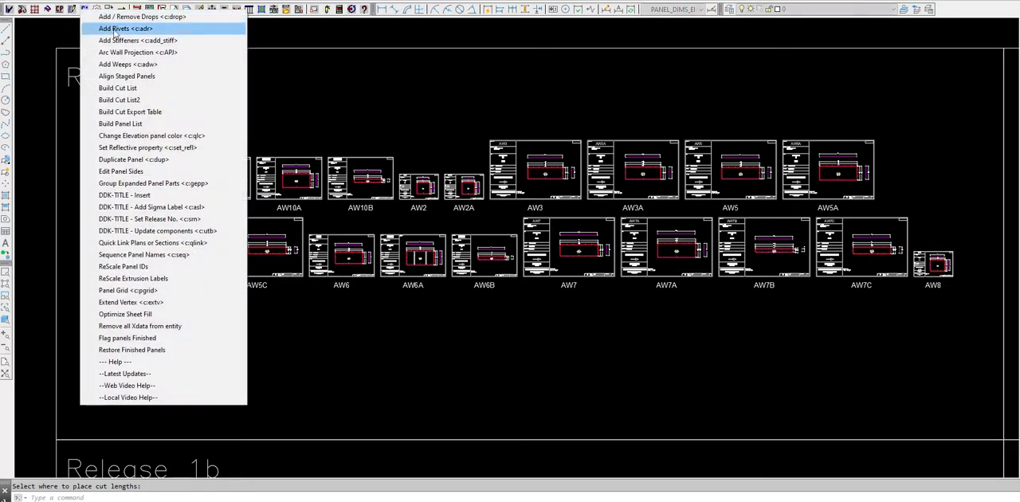
left_click(138, 101)
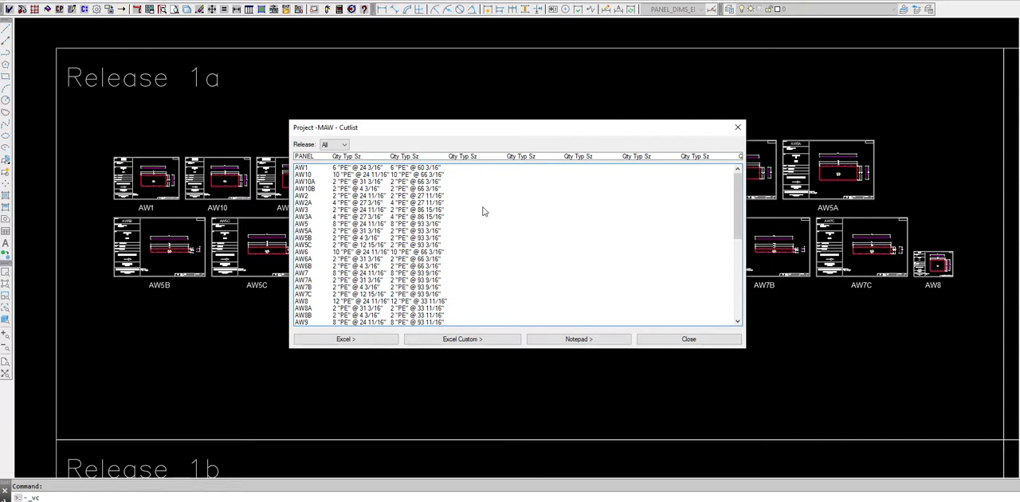
scroll(482, 211, "down", 3)
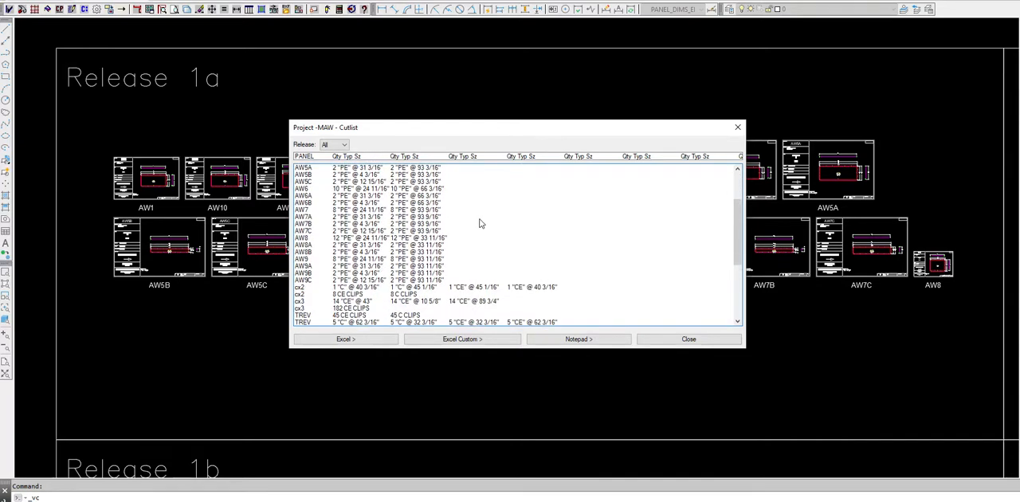
scroll(479, 224, "down", 5)
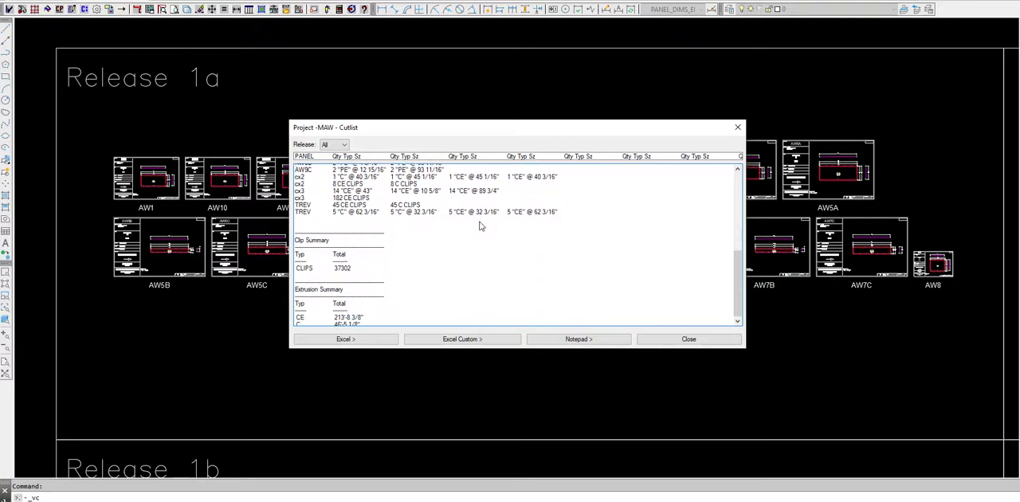
Filter the cut list to release 1a, check it through to its summaries, and export it as a custom Excel data file.
scroll(479, 226, "up", 4)
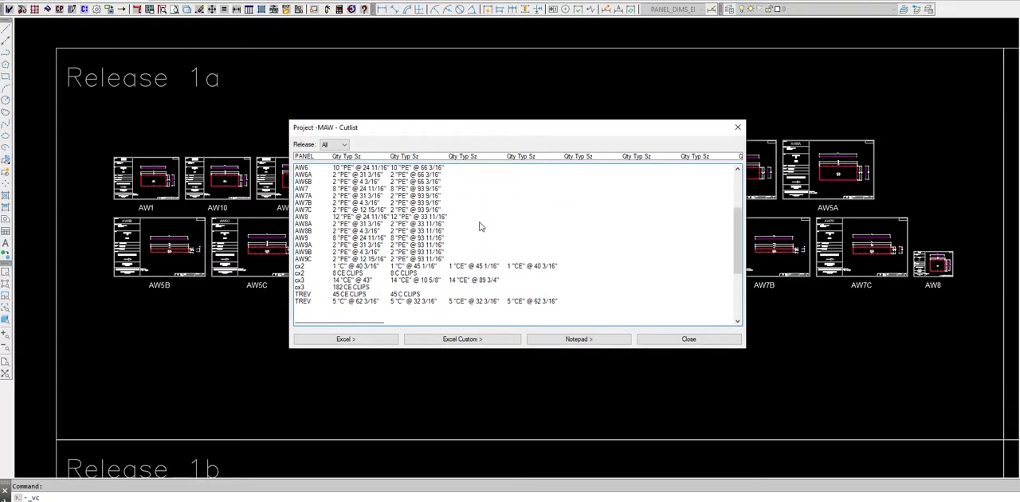
scroll(479, 226, "up", 2)
left_click(340, 145)
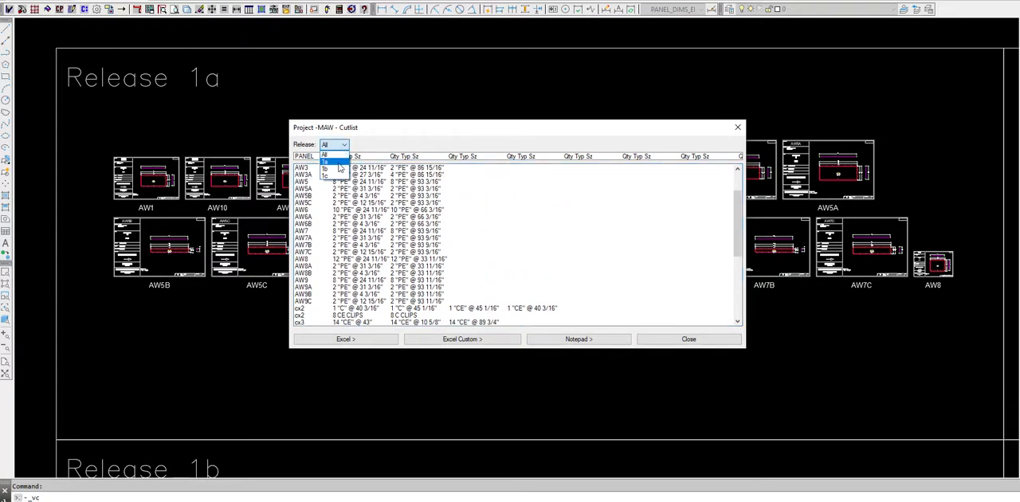
left_click(338, 163)
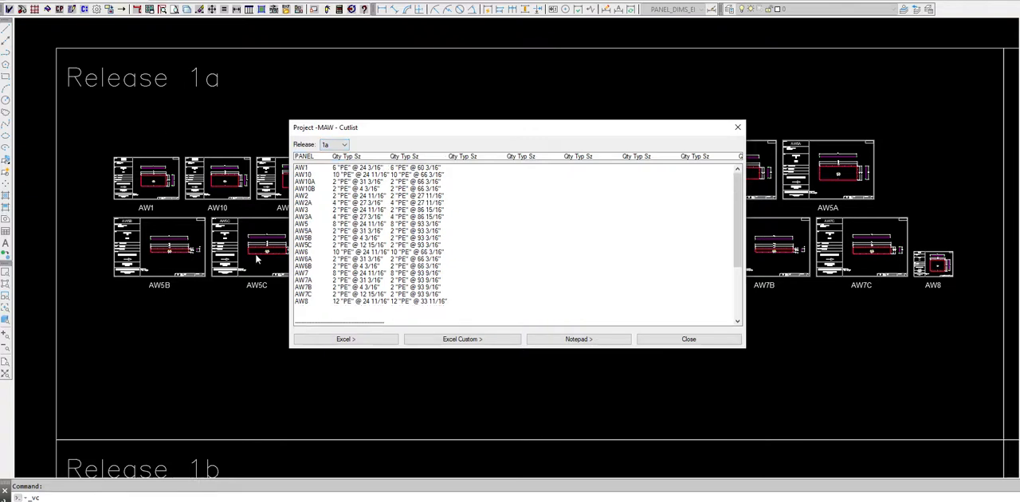
scroll(476, 244, "down", 4)
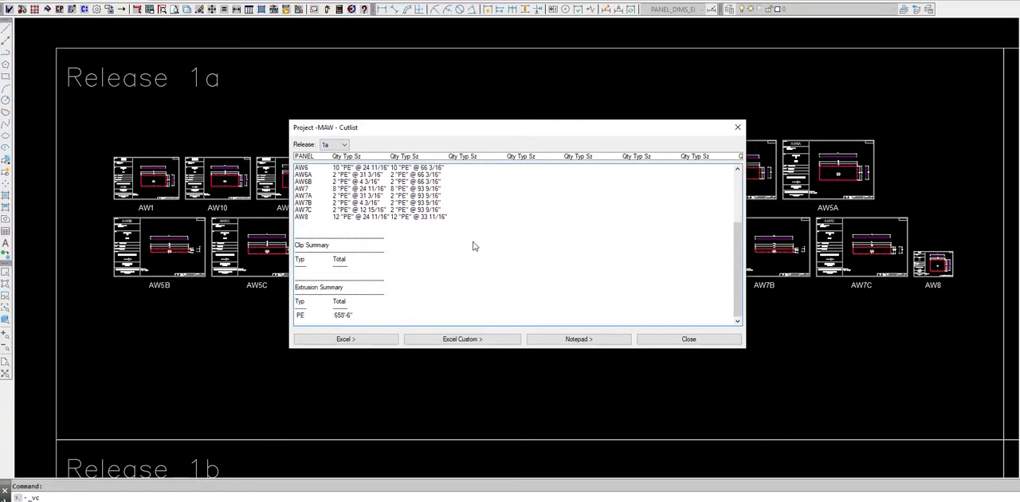
scroll(427, 279, "up", 4)
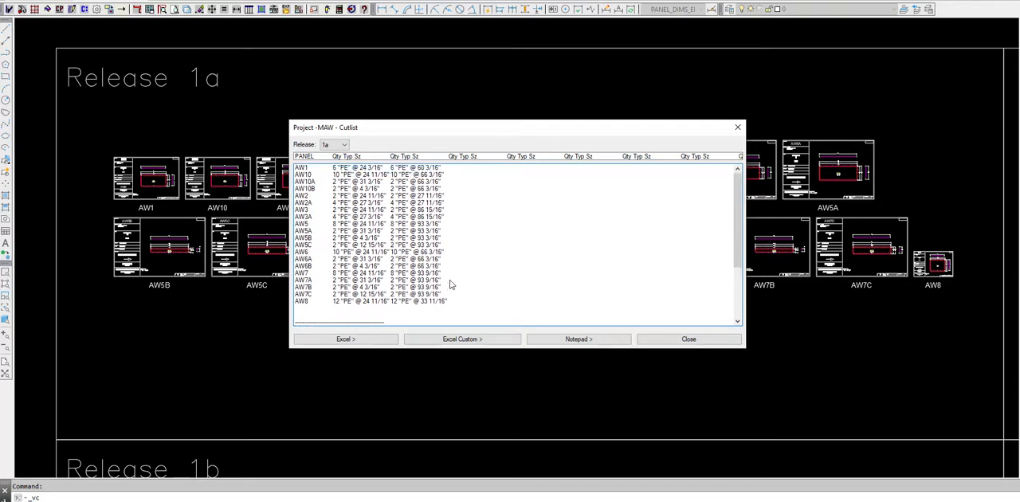
left_click(463, 340)
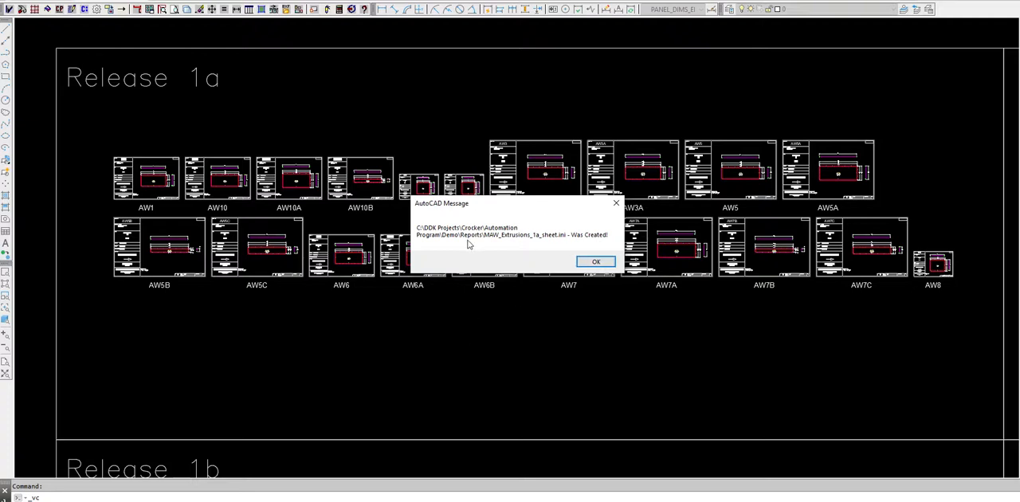
left_click(602, 263)
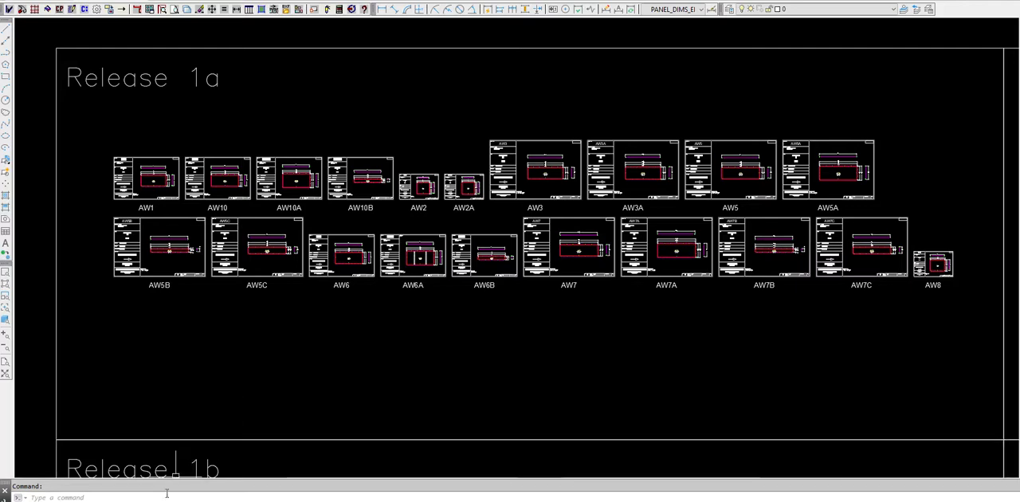
Open the workbook CPB Custom Extrusion List Estimator.xlsm from the Reports folder and move its window clear for viewing.
mouse_move(128, 500)
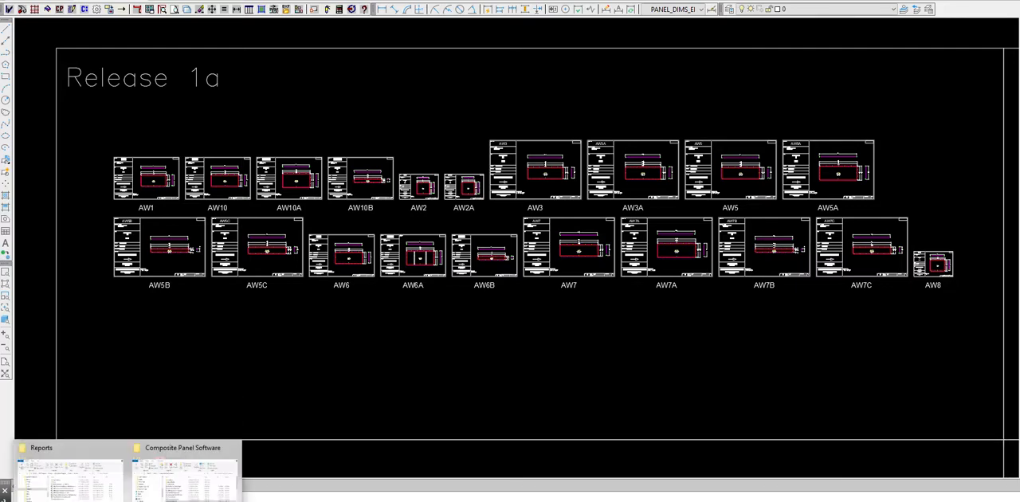
left_click(71, 477)
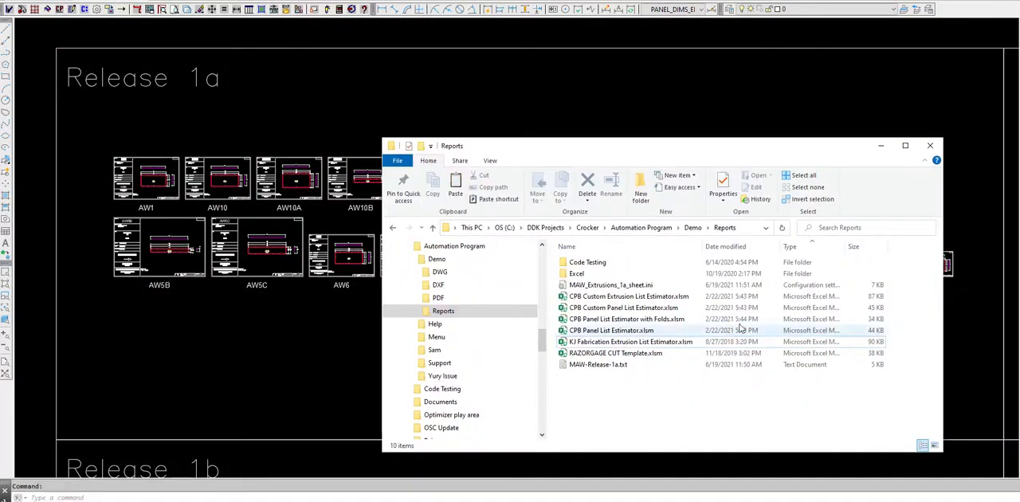
double_click(638, 296)
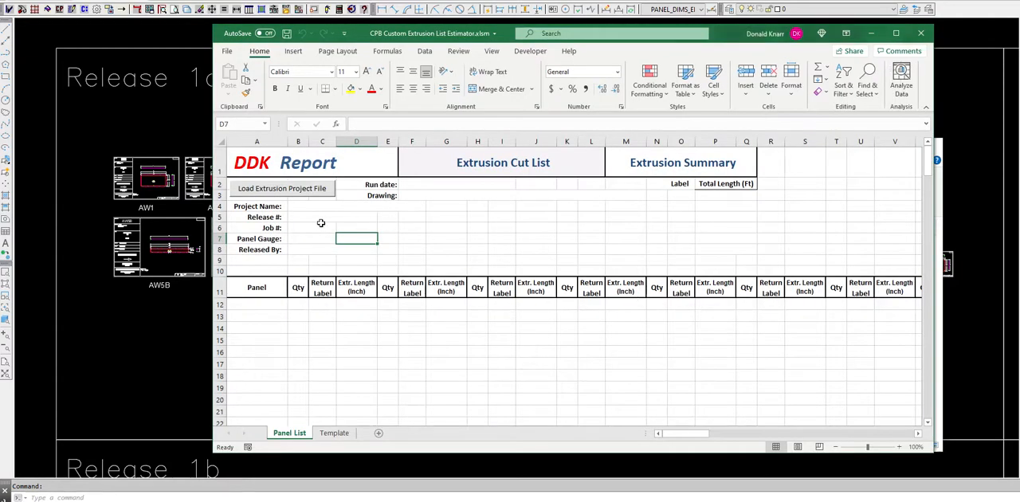
left_click_drag(733, 33, 615, 32)
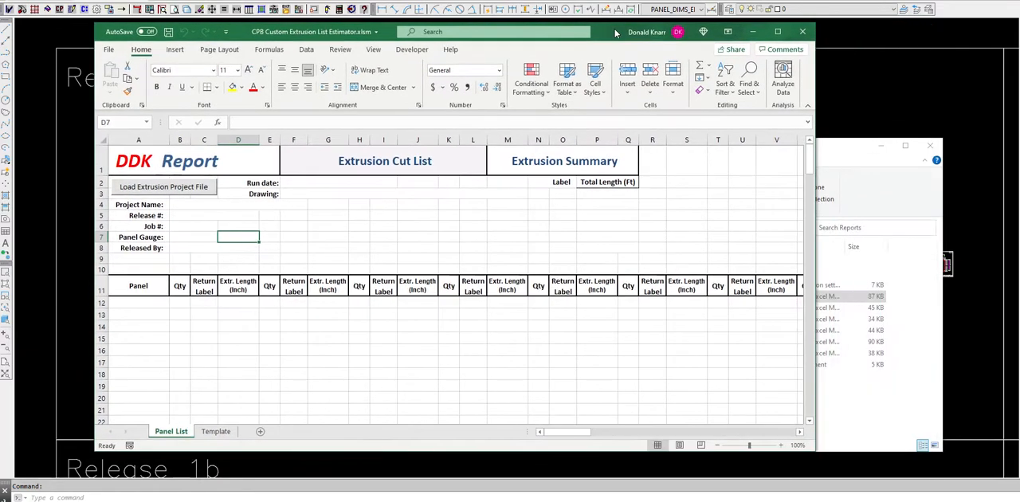
Load the extrusion project file MAW_Extrusions_1a_sheet.ini into the extrusion cut list workbook.
left_click(169, 189)
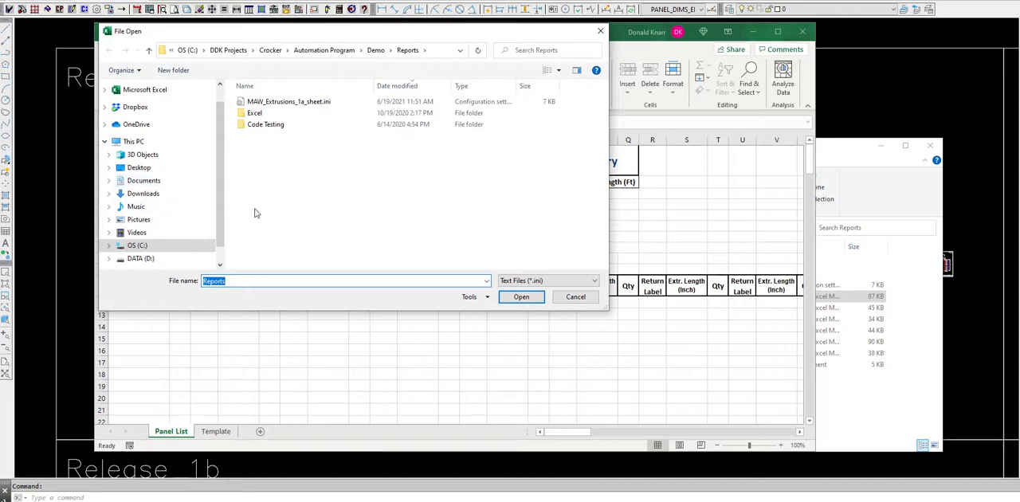
left_click(277, 104)
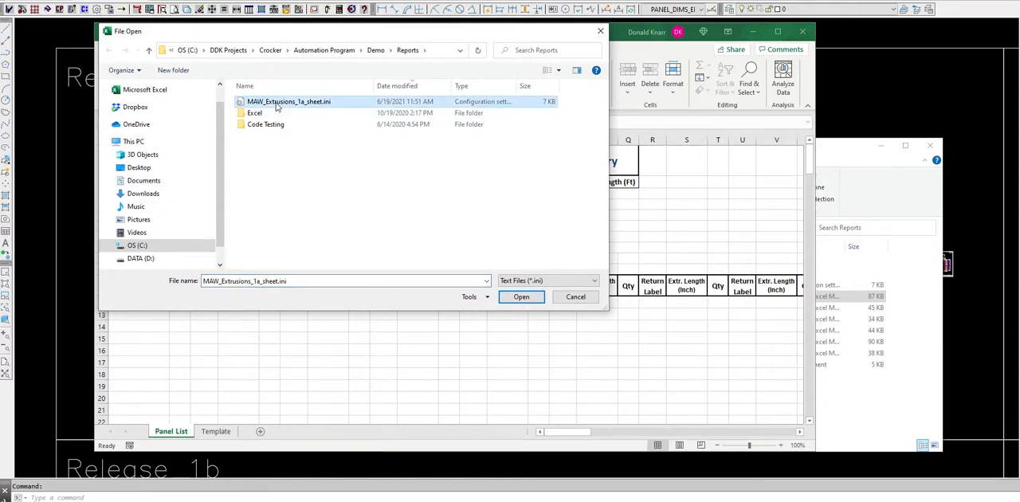
left_click(520, 297)
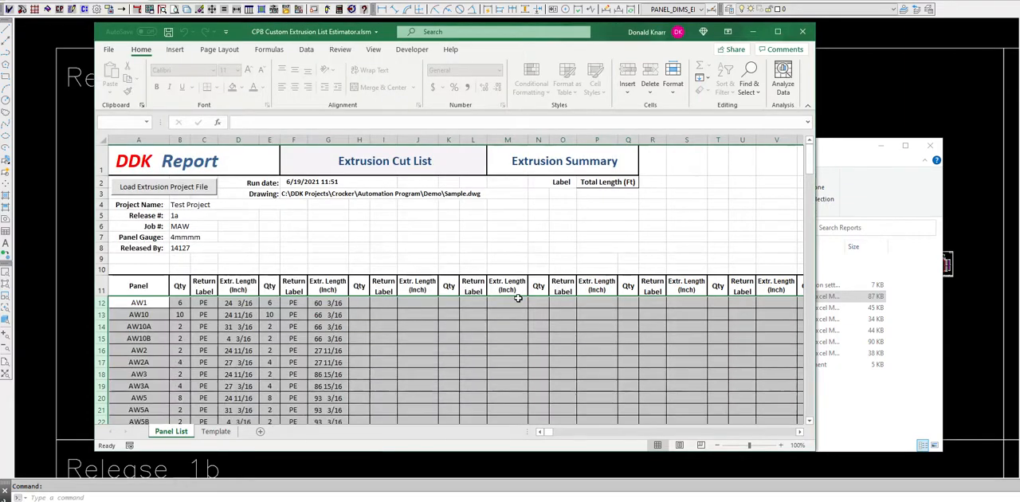
Review the loaded extrusion cut list through its last panel, close the workbook without saving, and return to the CAD drawing.
scroll(534, 239, "down", 3)
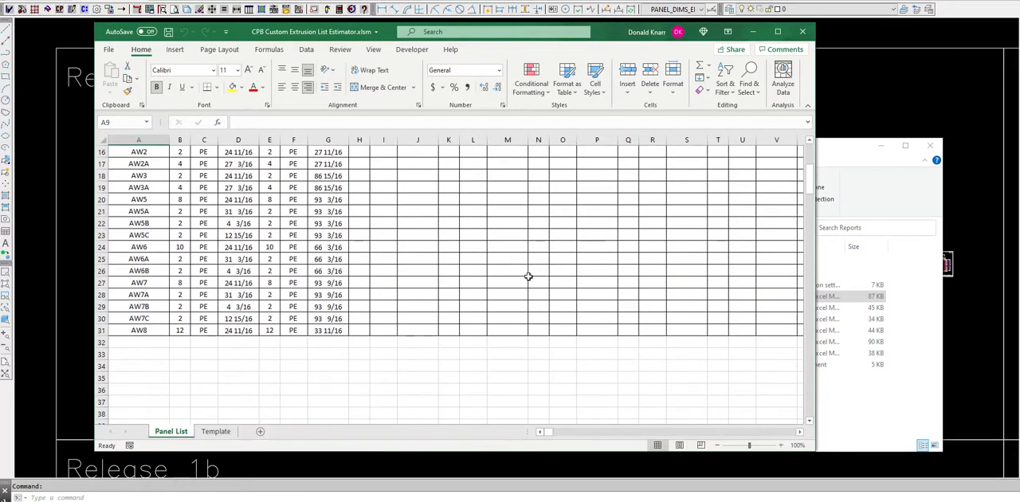
scroll(517, 337, "up", 3)
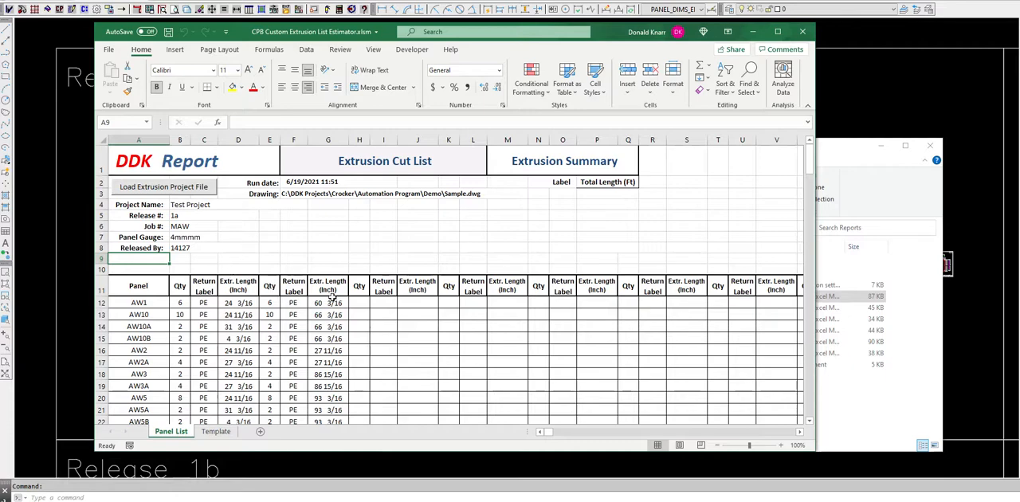
scroll(332, 293, "down", 2)
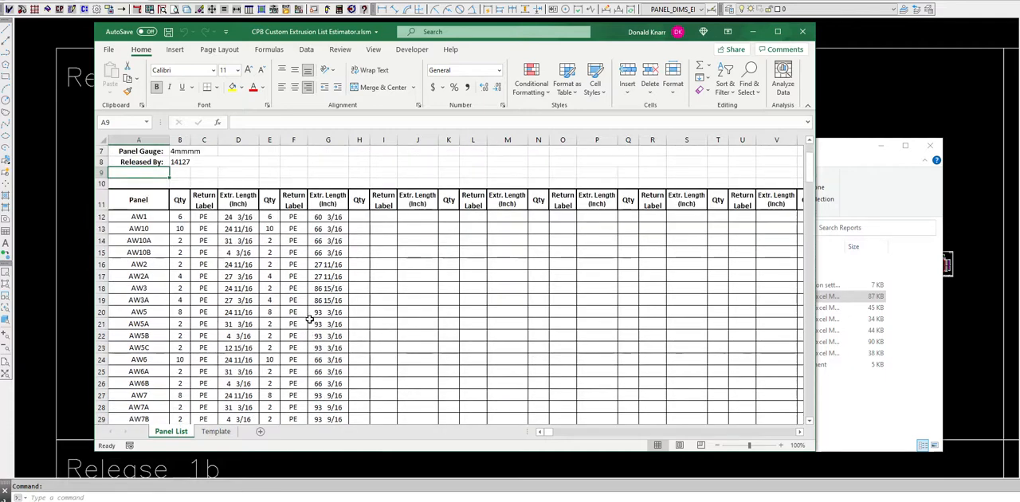
scroll(309, 318, "down", 4)
scroll(311, 315, "up", 4)
left_click(804, 36)
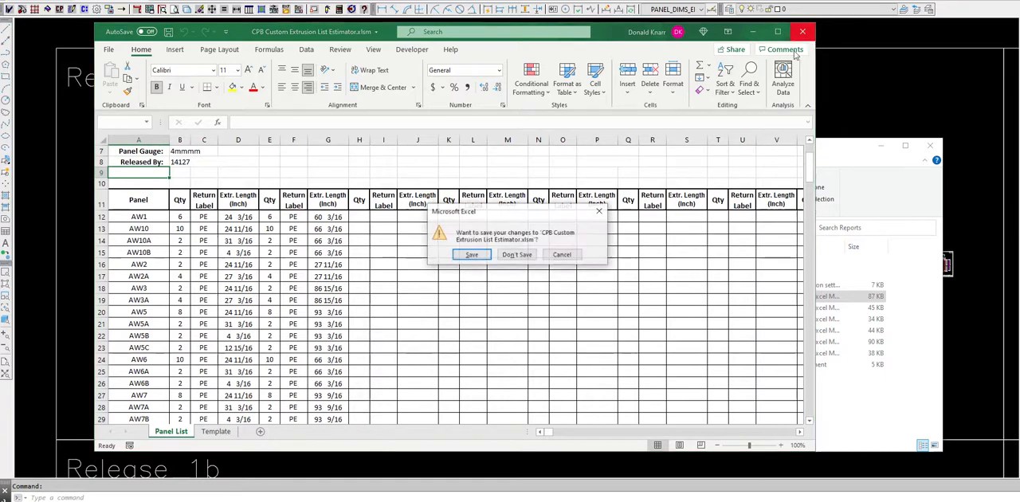
left_click(516, 255)
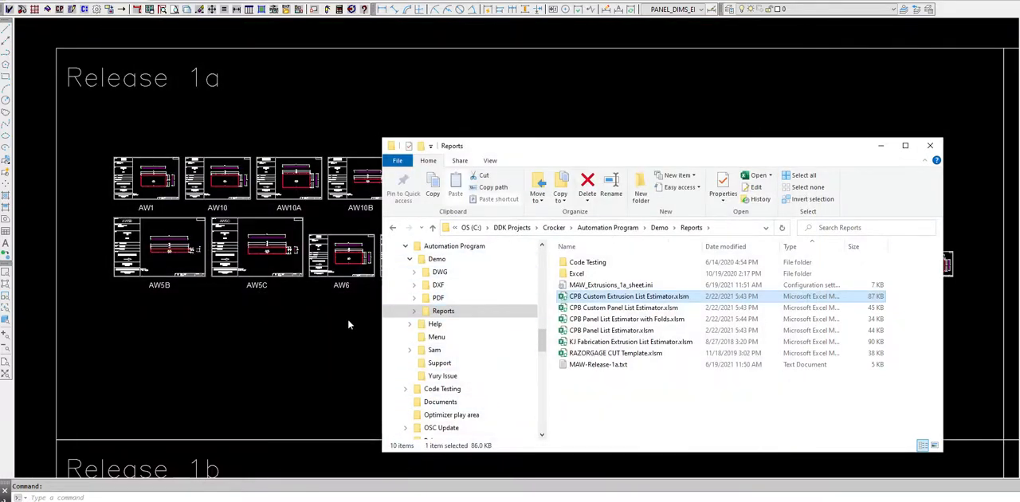
left_click(327, 351)
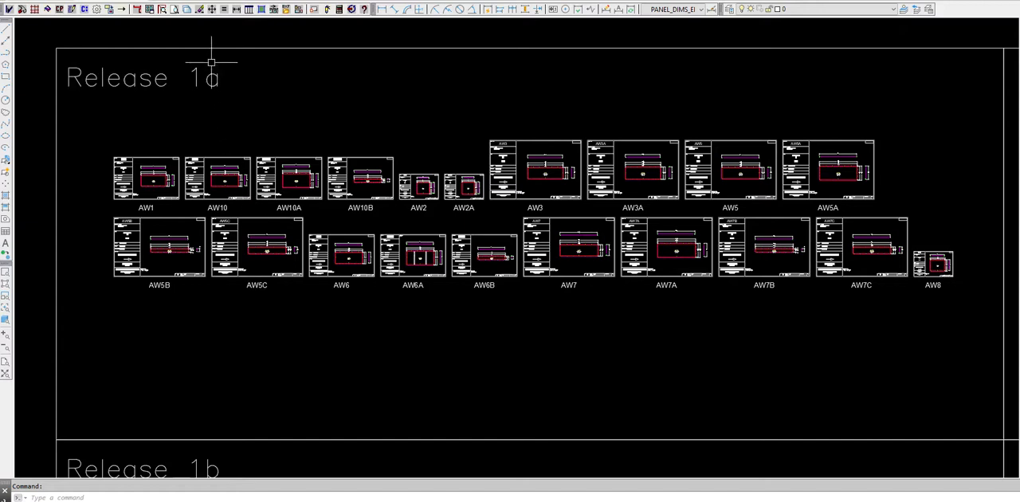
Run the Panel Face report and review the panel lists for all releases, release 1c and release 1b.
left_click(250, 9)
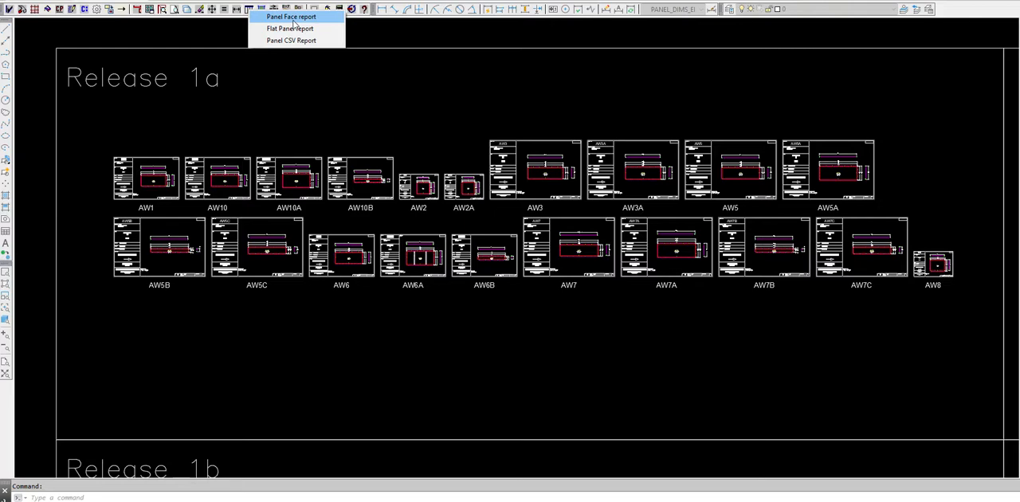
left_click(293, 18)
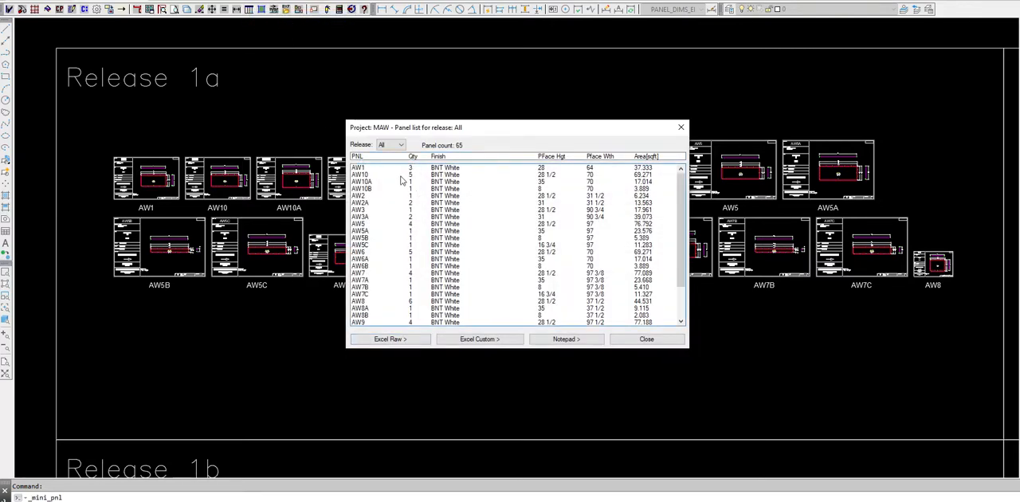
scroll(429, 196, "down", 2)
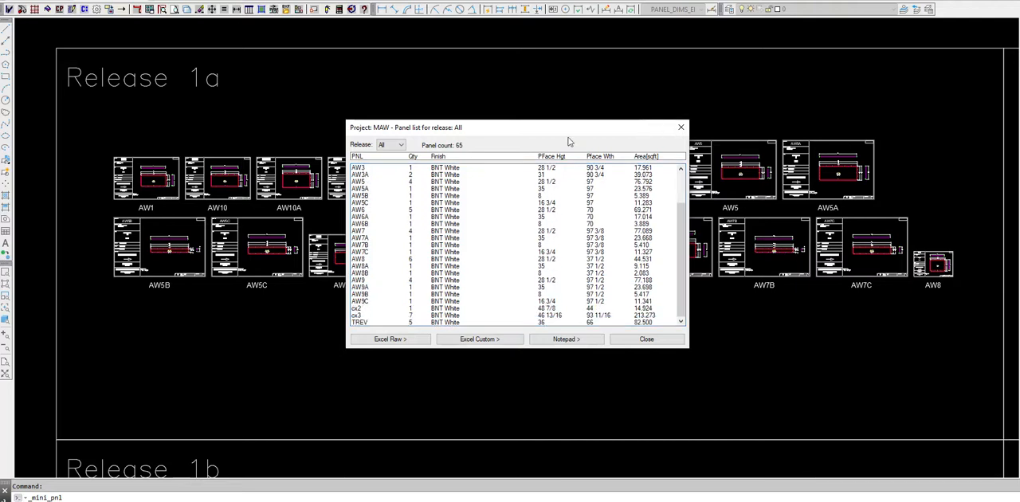
left_click(402, 145)
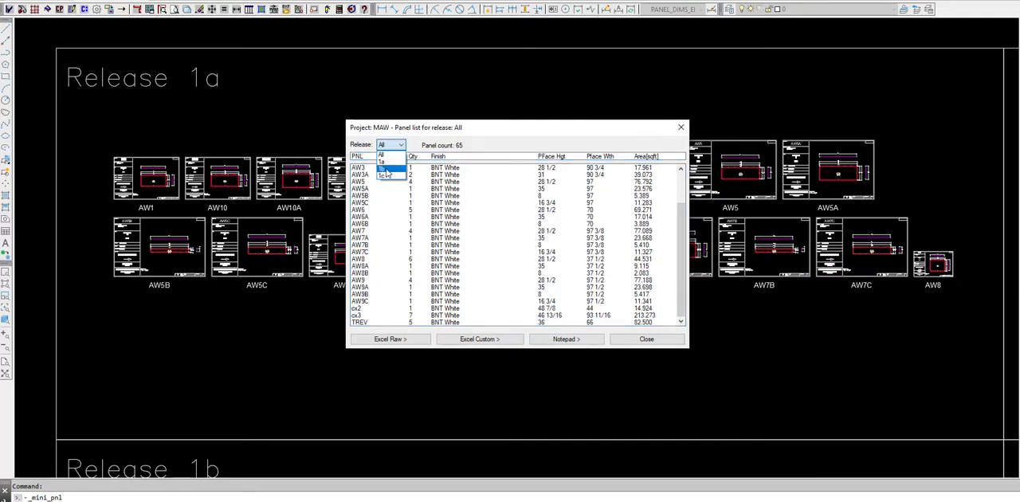
left_click(384, 175)
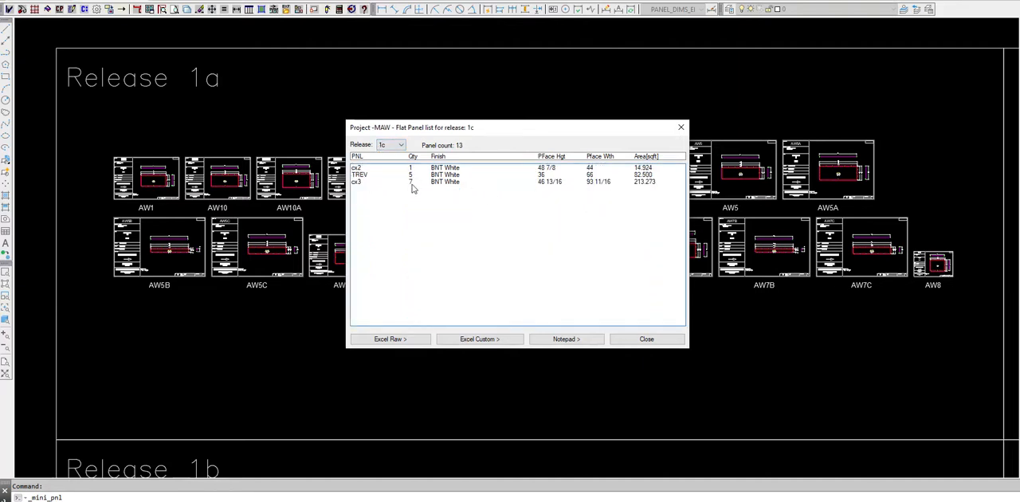
left_click(401, 145)
left_click(391, 169)
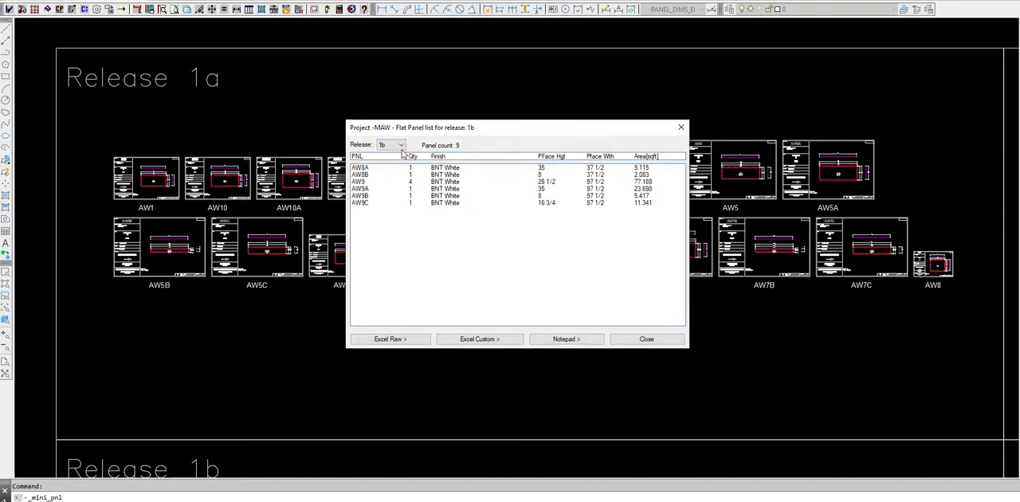
Filter the panel list to release 1a and export it as a custom Excel data file.
left_click(397, 145)
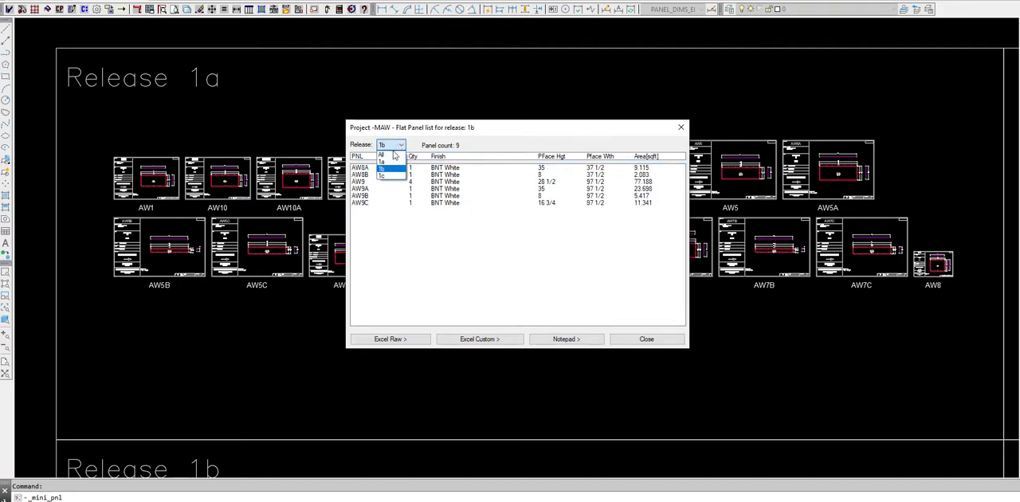
left_click(391, 164)
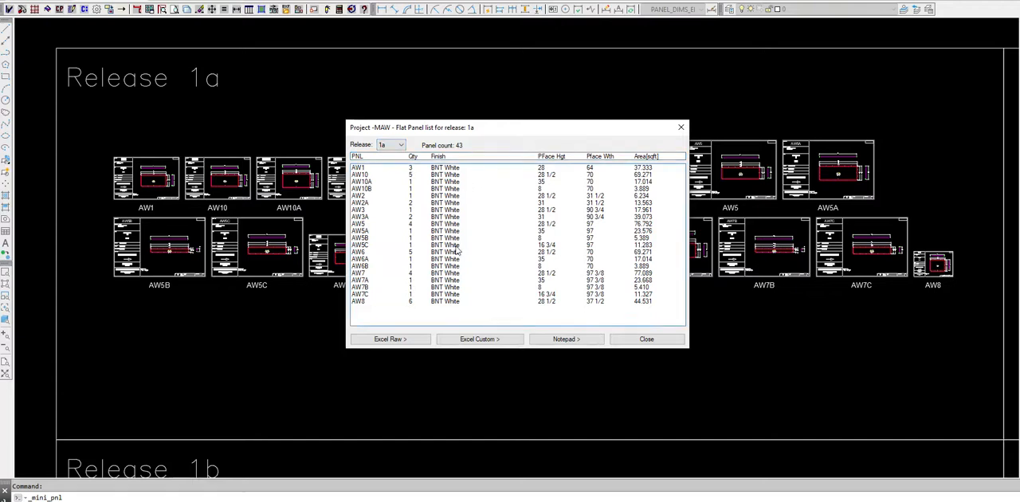
left_click(480, 340)
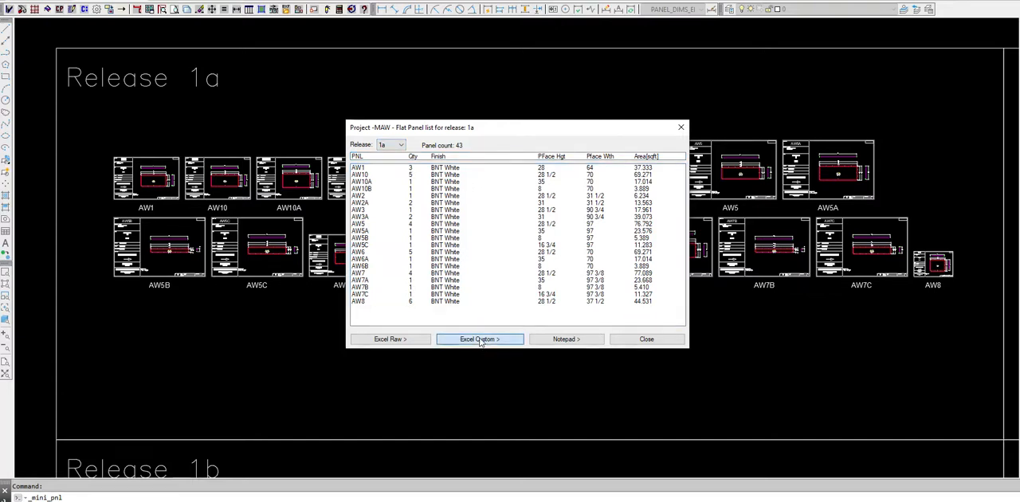
left_click(593, 263)
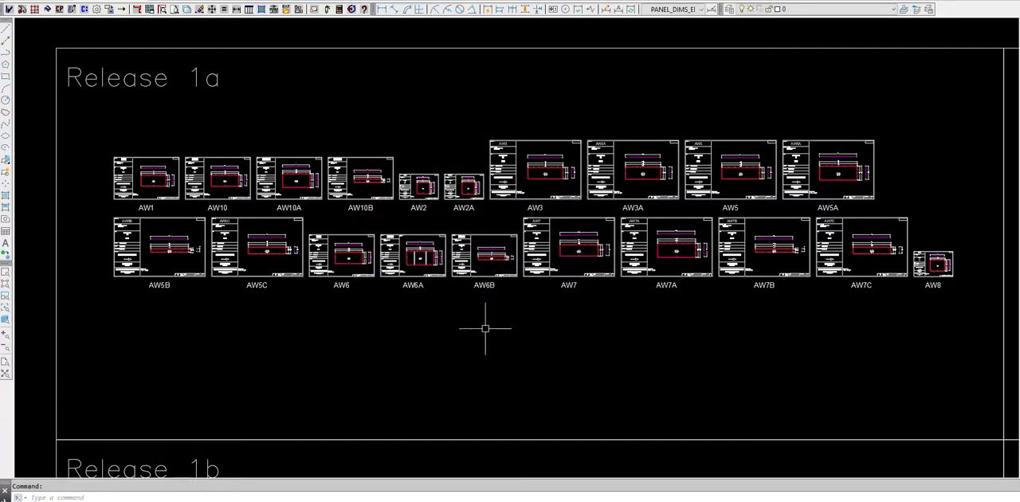
Open the workbook CPB Custom Panel List Estimator.xlsm from the Reports folder.
mouse_move(127, 498)
left_click(70, 478)
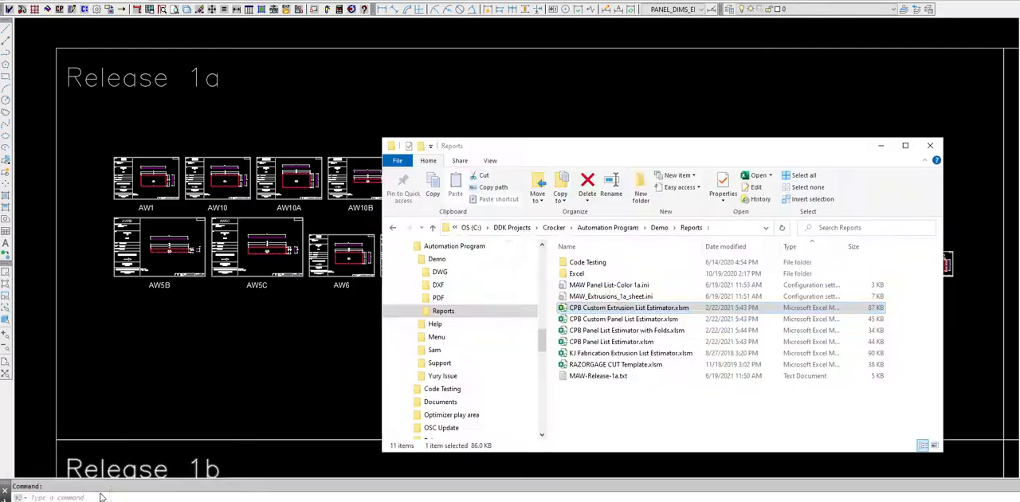
left_click(620, 321)
double_click(620, 320)
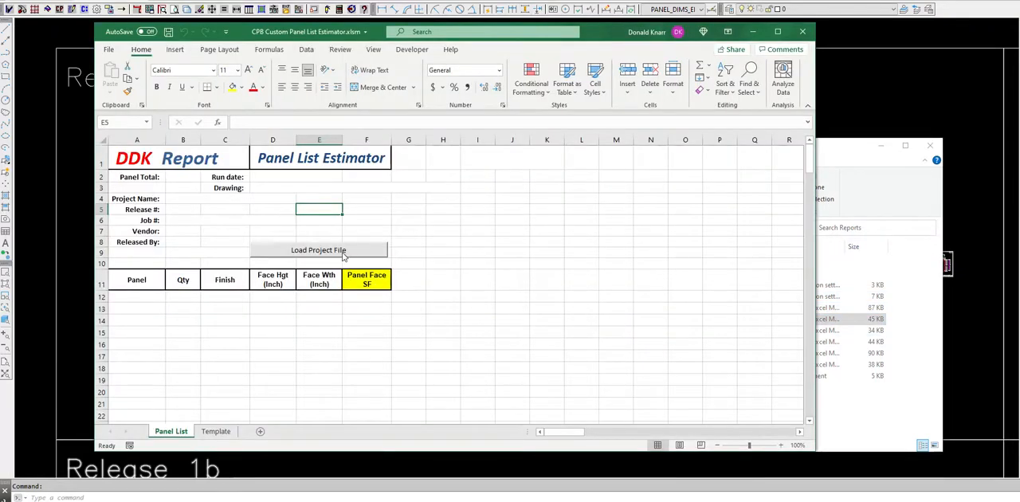
Load the project file MAW Panel List-Color 1a.ini into the panel list workbook and check the list down to its totals.
left_click(344, 253)
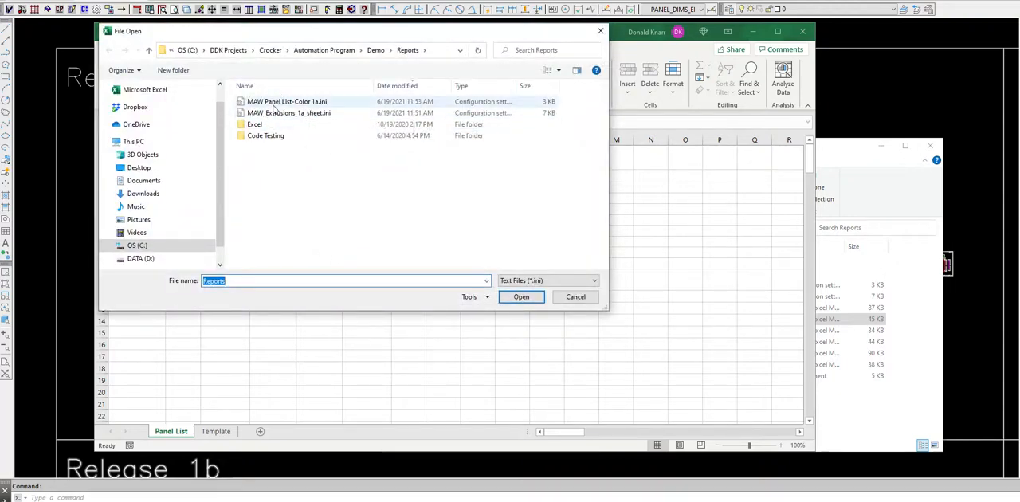
double_click(284, 101)
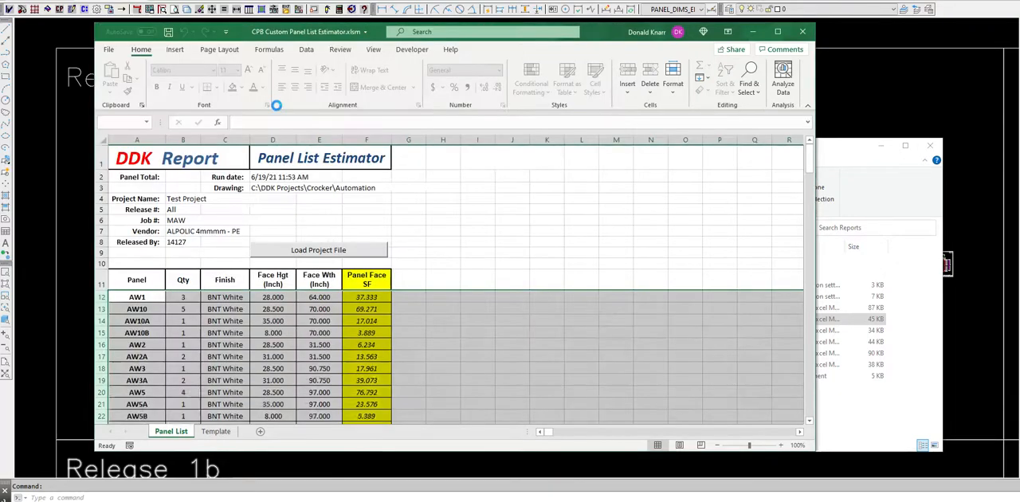
scroll(446, 196, "down", 5)
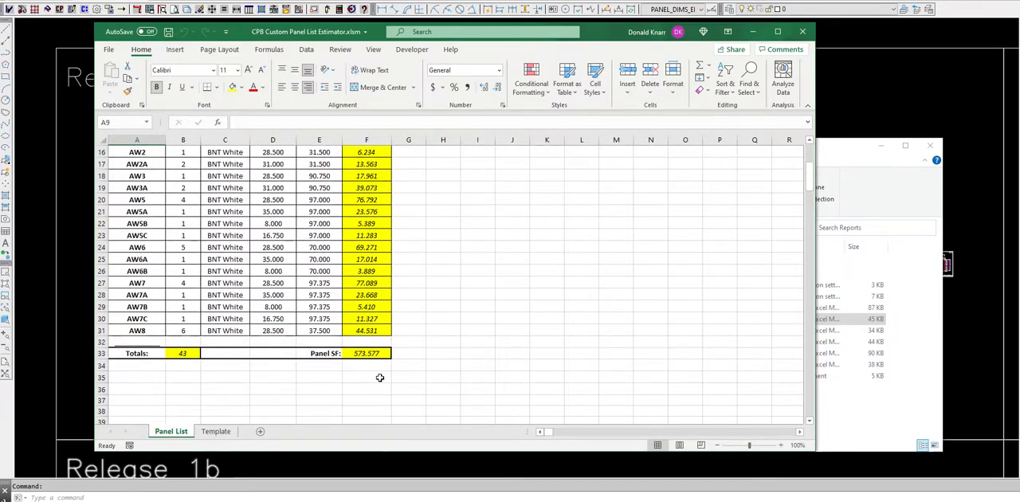
Close the panel list estimator workbook without saving changes and minimize the Reports folder window to return to the drawing.
scroll(379, 377, "up", 4)
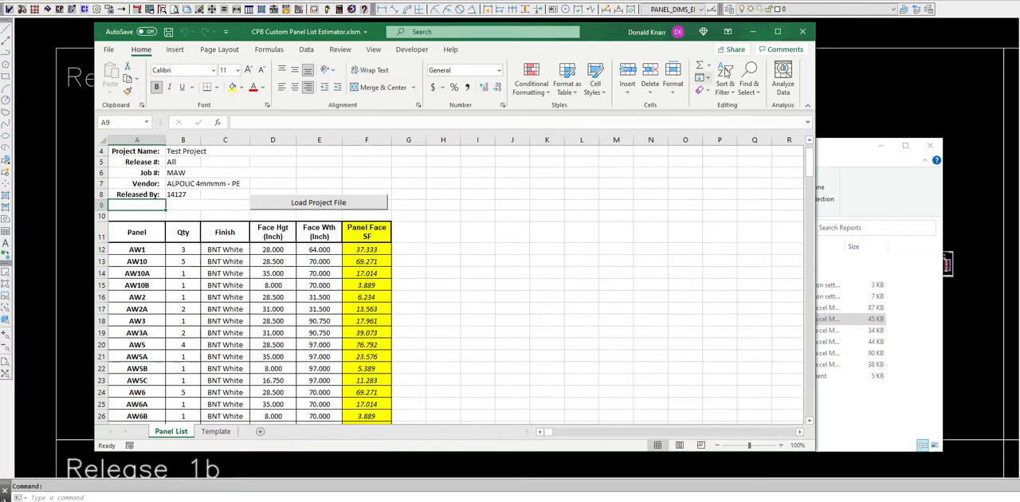
left_click(802, 31)
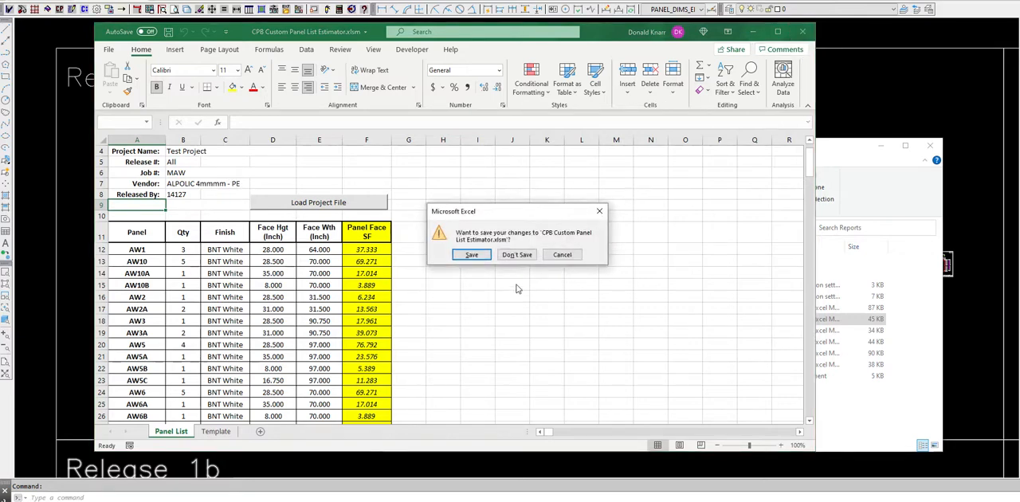
left_click(516, 254)
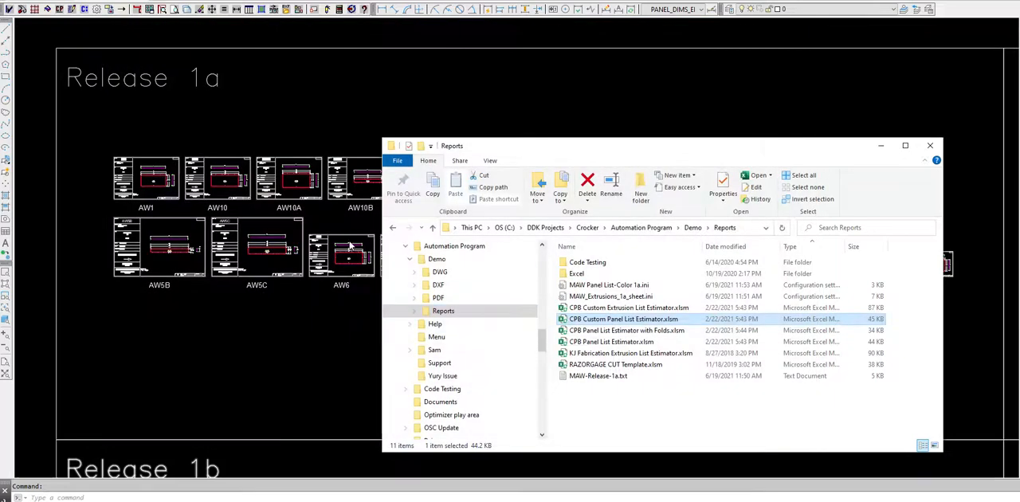
scroll(235, 247, "down", 2)
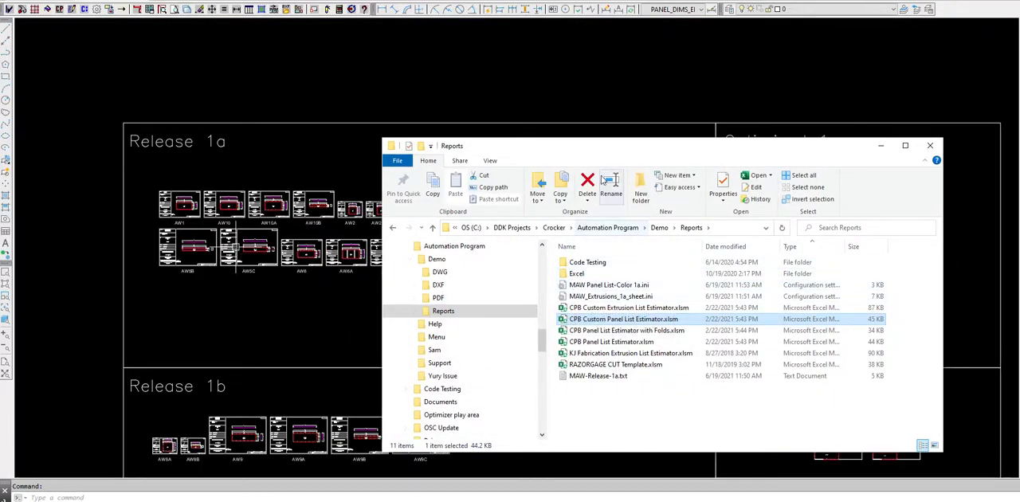
left_click(881, 146)
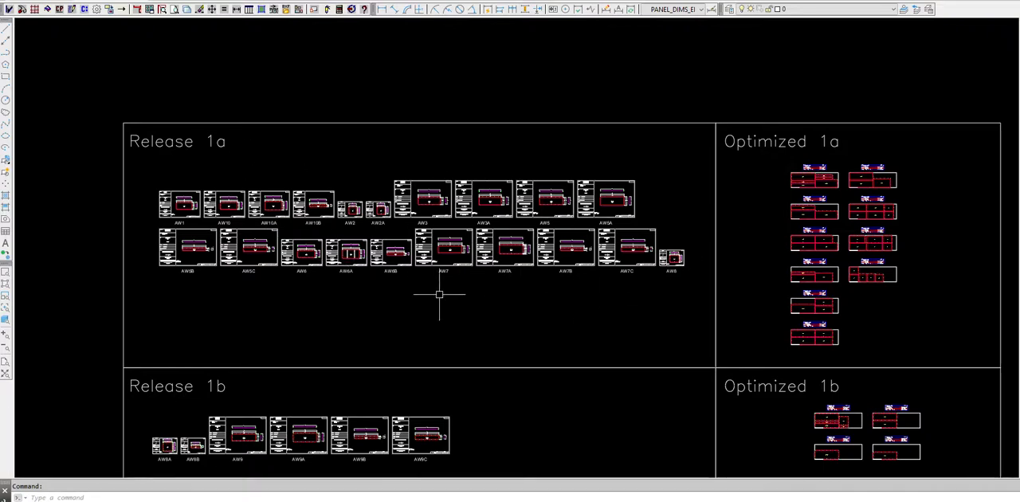
Examine the nested panel sheets in the Optimized 1a area, including the material labels and panel layout of the first sheets.
middle_click_drag(637, 305, 494, 286)
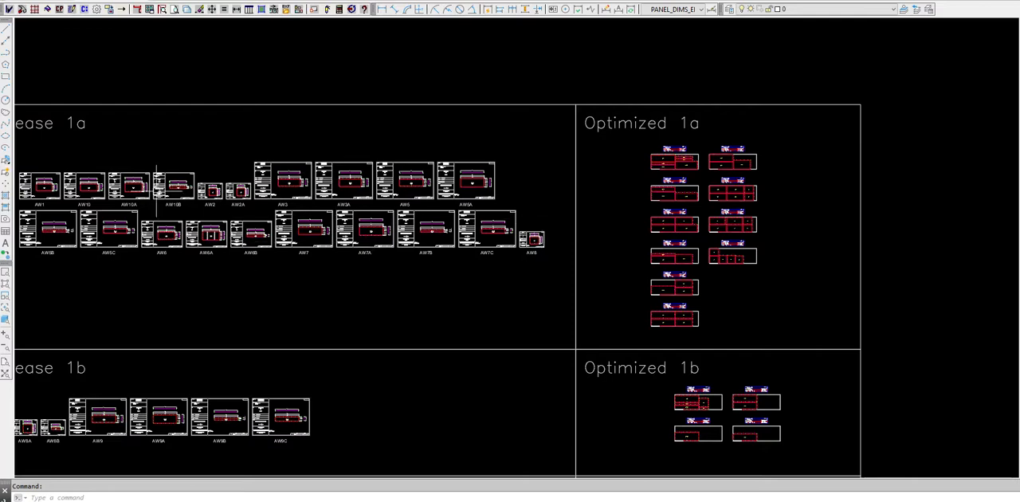
scroll(698, 161, "up", 6)
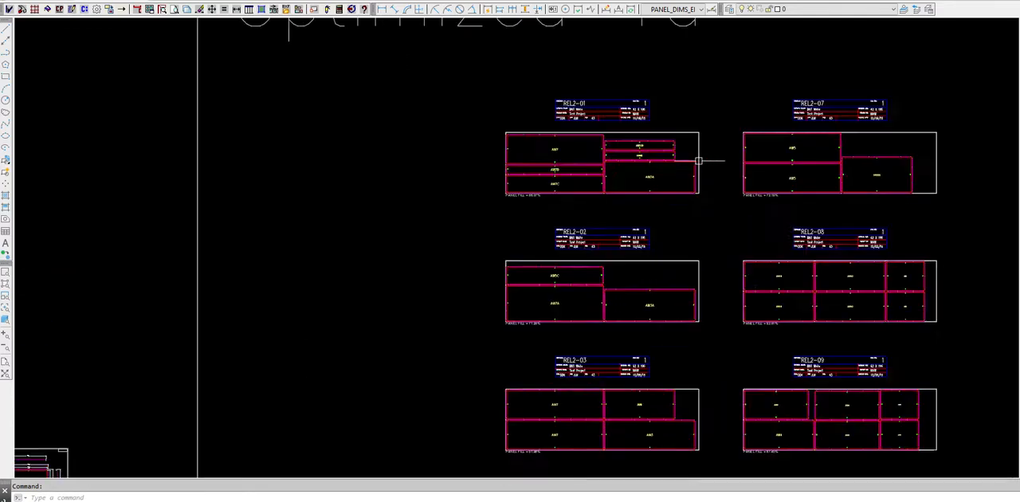
scroll(698, 161, "up", 2)
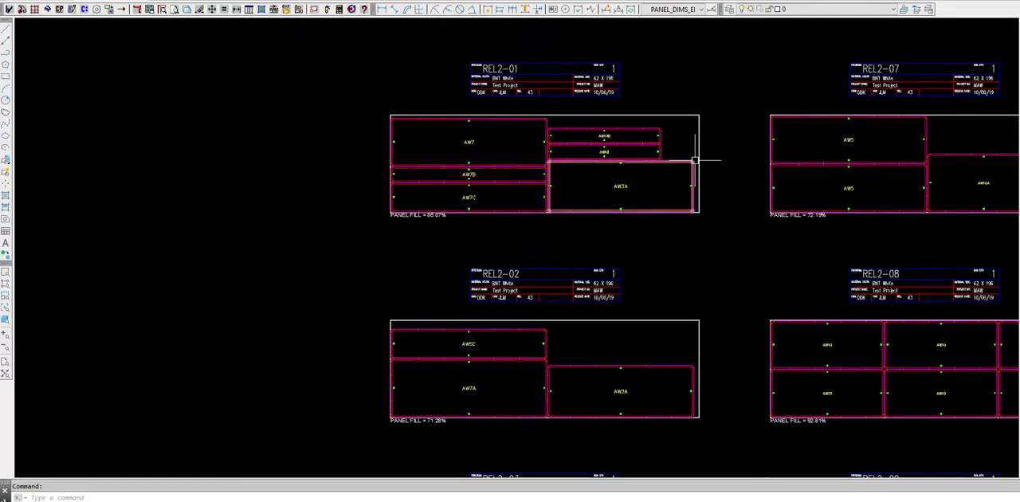
scroll(606, 168, "down", 6)
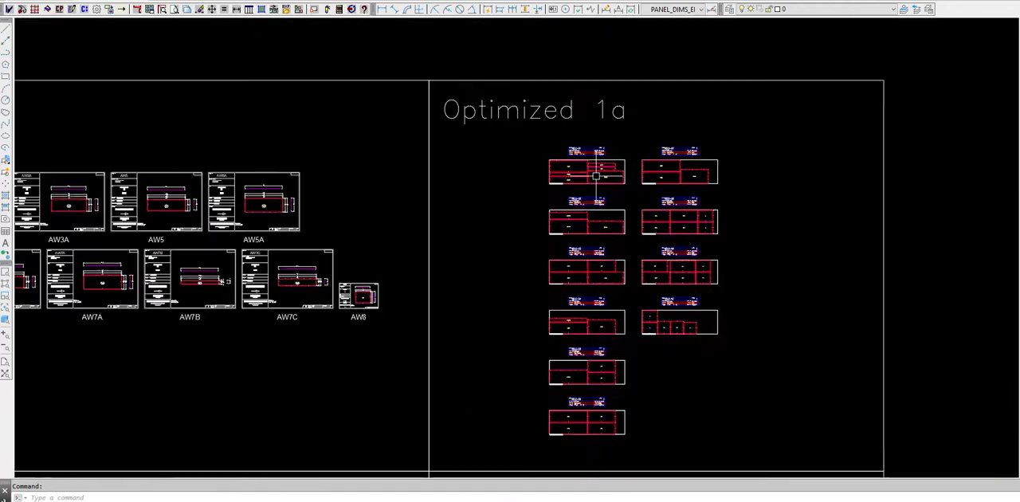
scroll(737, 248, "up", 2)
scroll(542, 286, "down", 2)
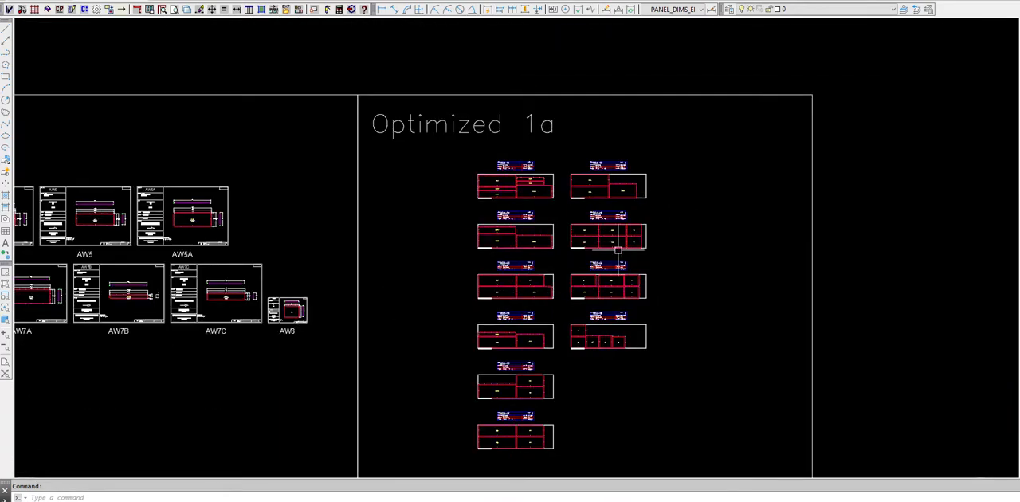
middle_click_drag(659, 294, 638, 262)
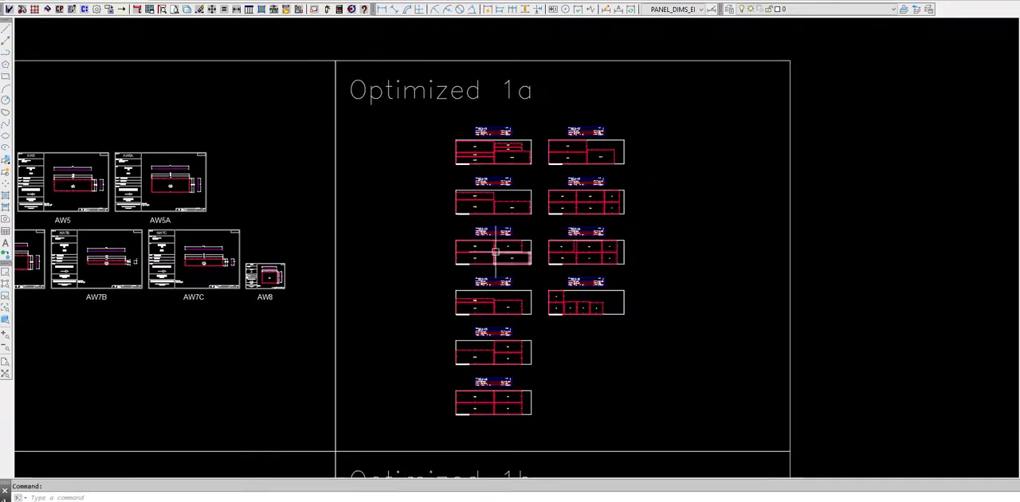
Run the actual materials report from optimized flat panels on the Optimized 1a boundary and filter the cut list to release 1a.
left_click(339, 10)
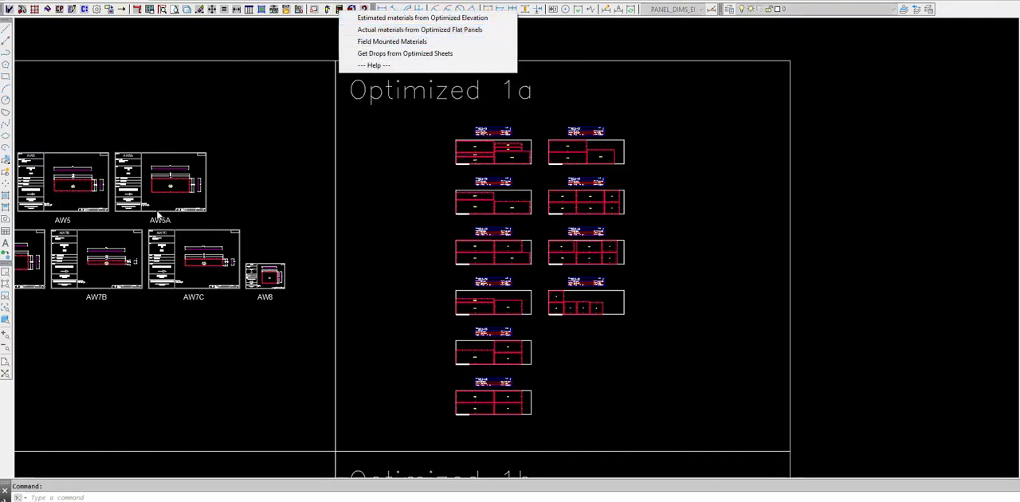
left_click(399, 29)
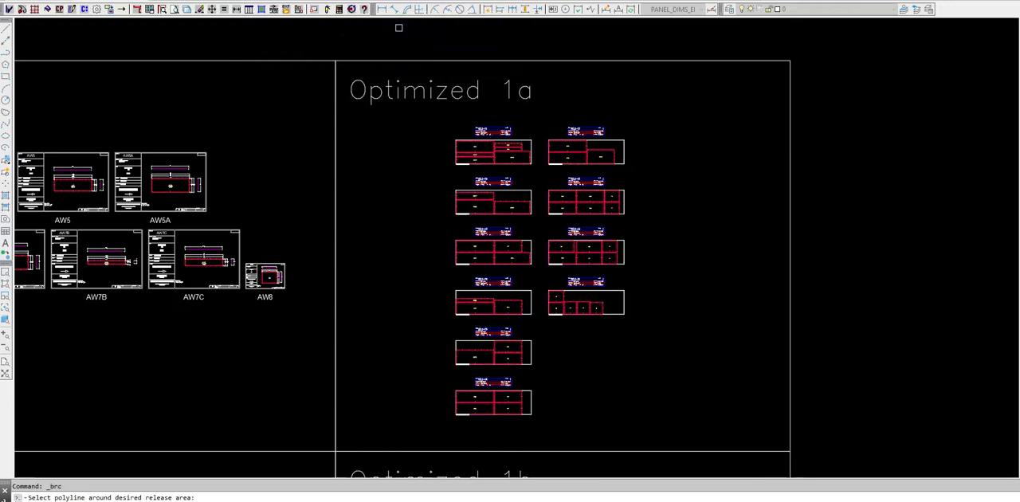
left_click(527, 64)
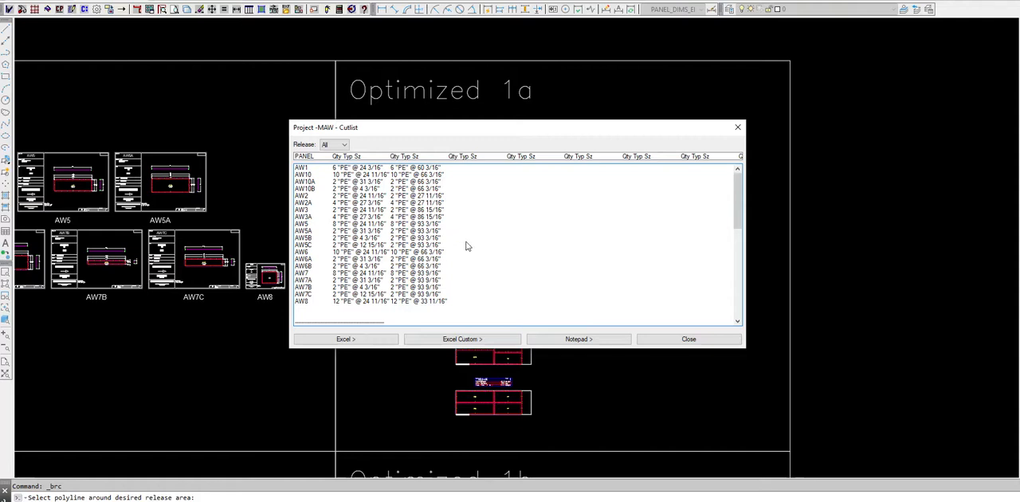
left_click(344, 144)
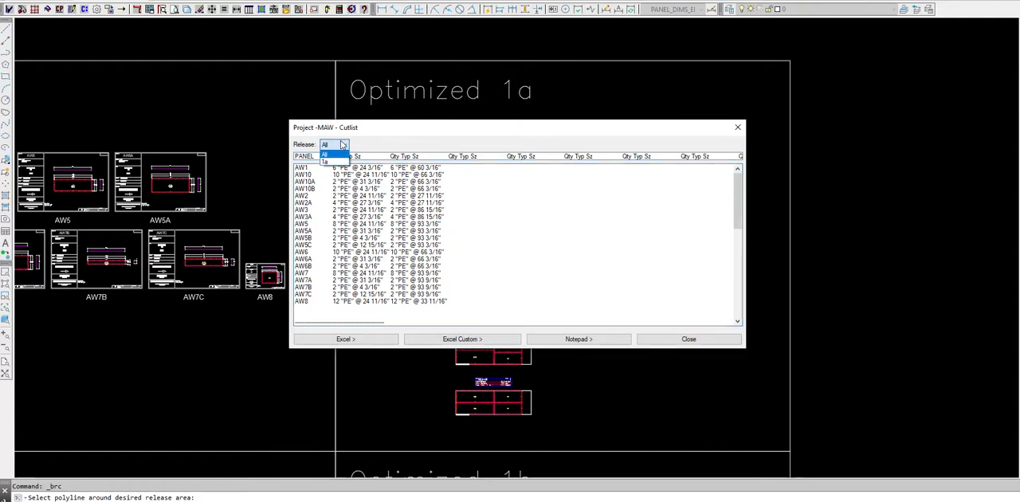
left_click(326, 162)
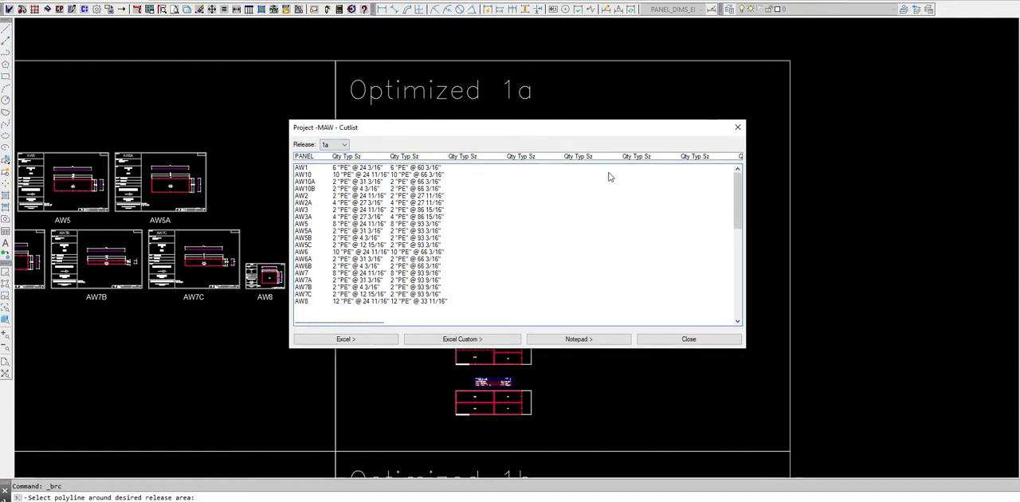
Review the release 1a cut list through its extrusion, material, rivet, clip, sheet count and yield summaries, and close the report.
scroll(558, 242, "down", 5)
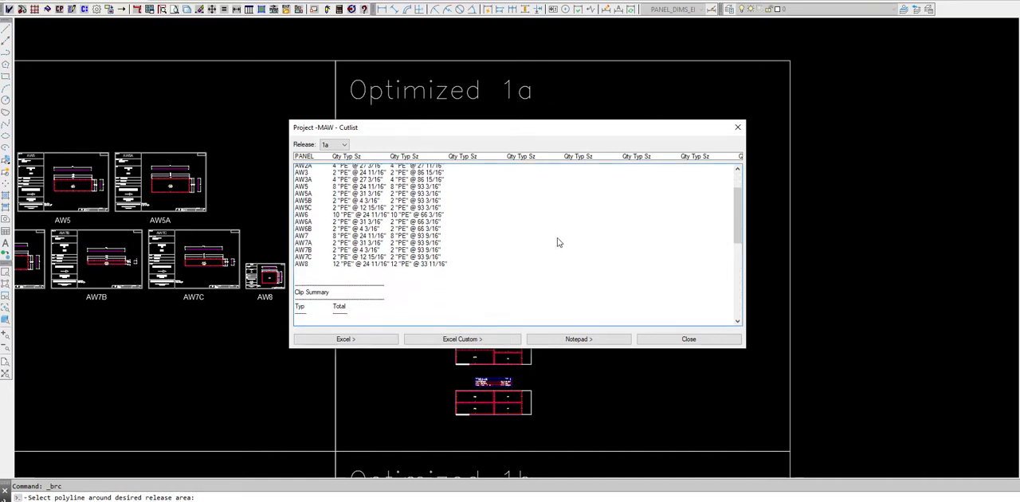
scroll(558, 242, "down", 1)
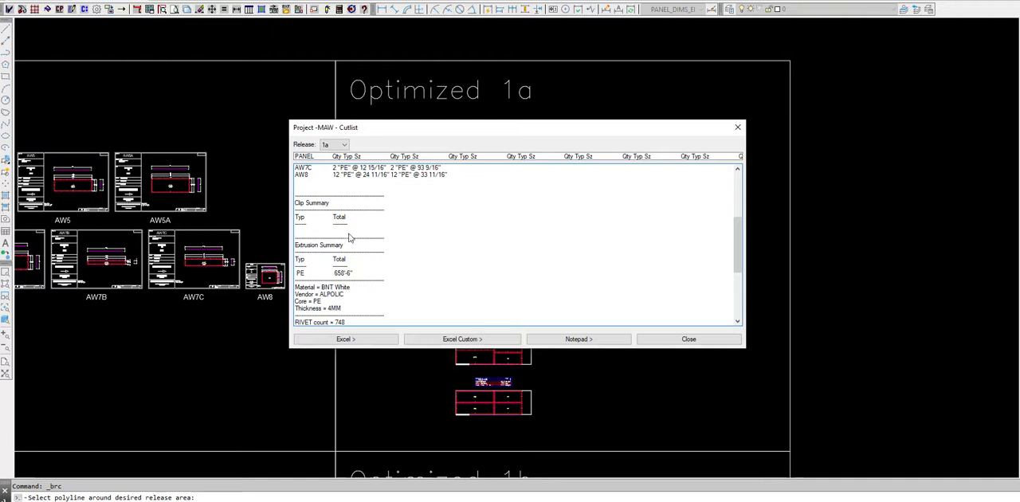
scroll(394, 249, "down", 1)
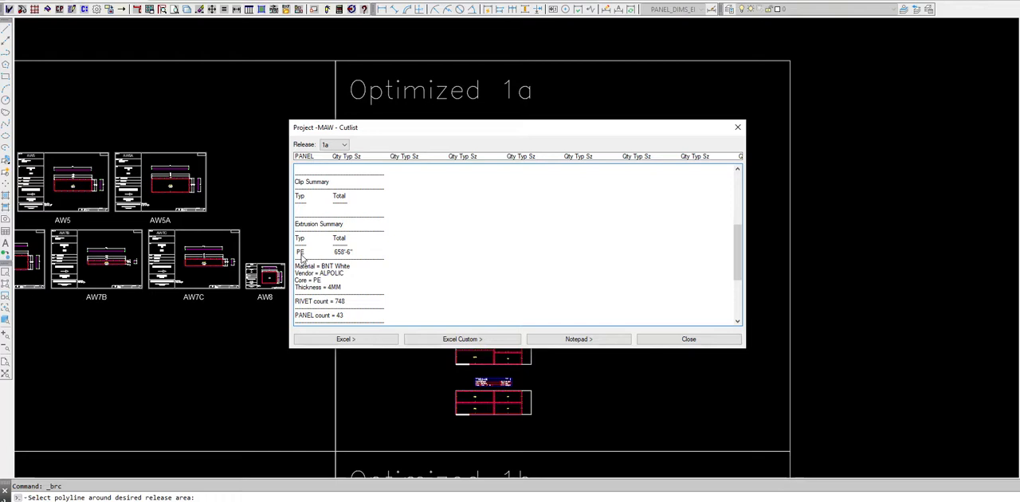
scroll(403, 251, "down", 2)
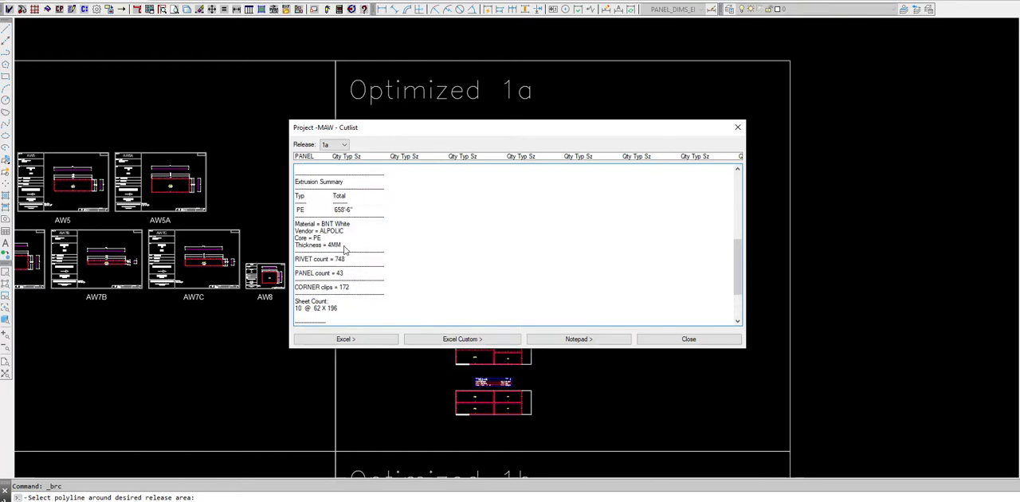
scroll(388, 248, "down", 2)
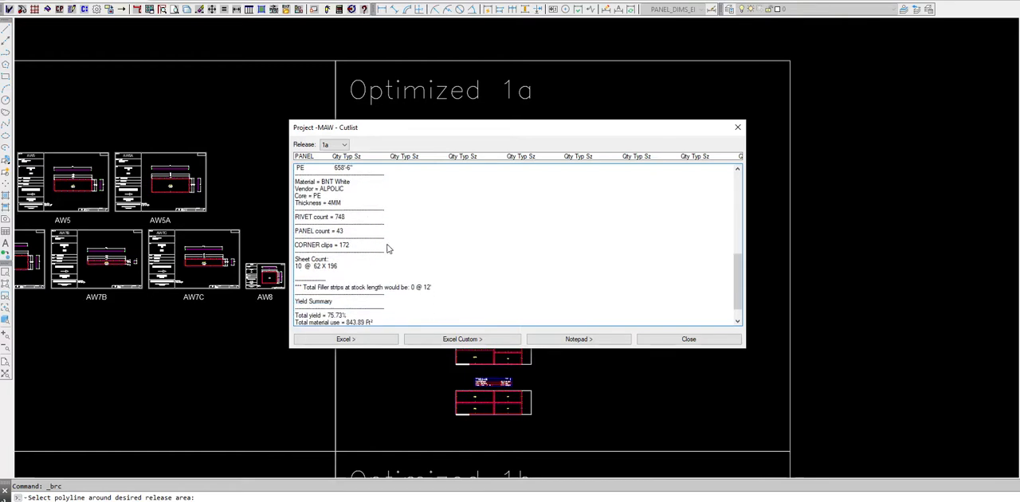
scroll(379, 263, "down", 1)
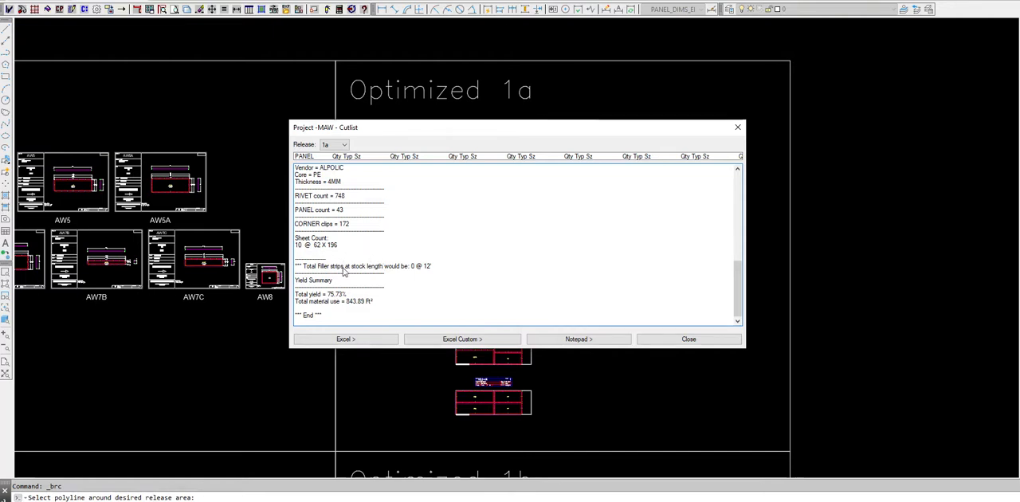
scroll(338, 293, "up", 1)
scroll(334, 311, "down", 1)
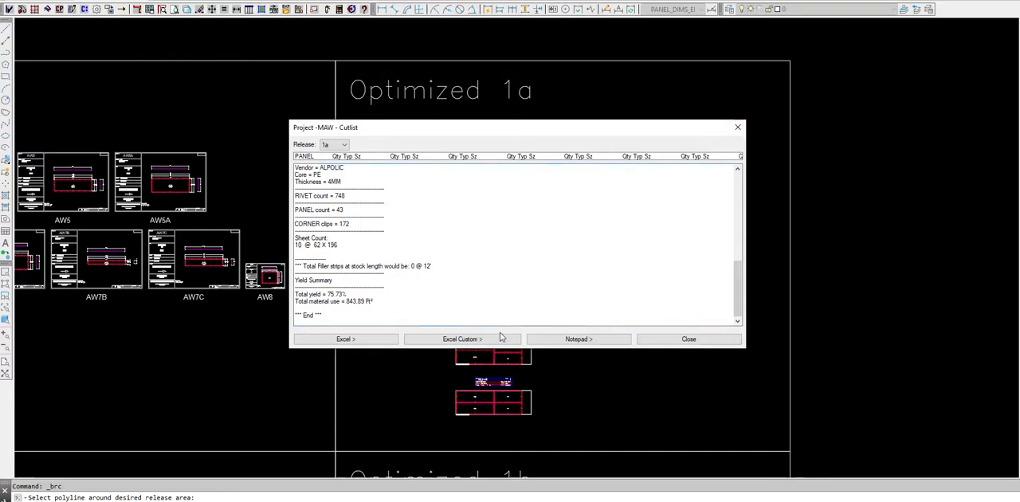
left_click(738, 127)
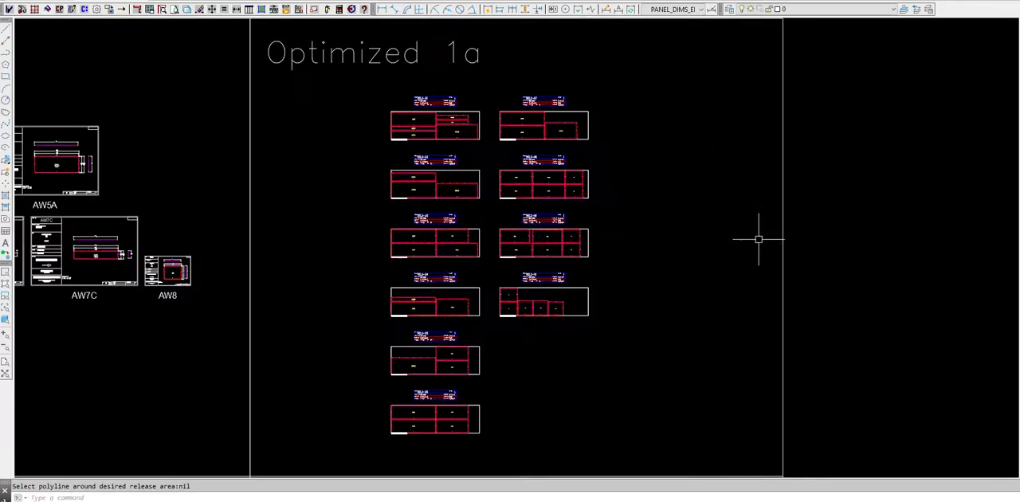
scroll(809, 123, "down", 2)
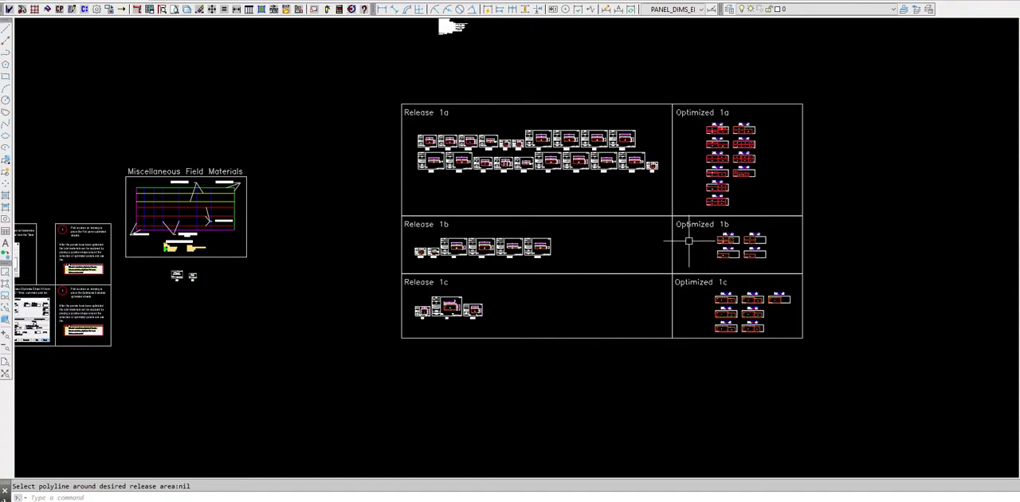
scroll(662, 198, "up", 2)
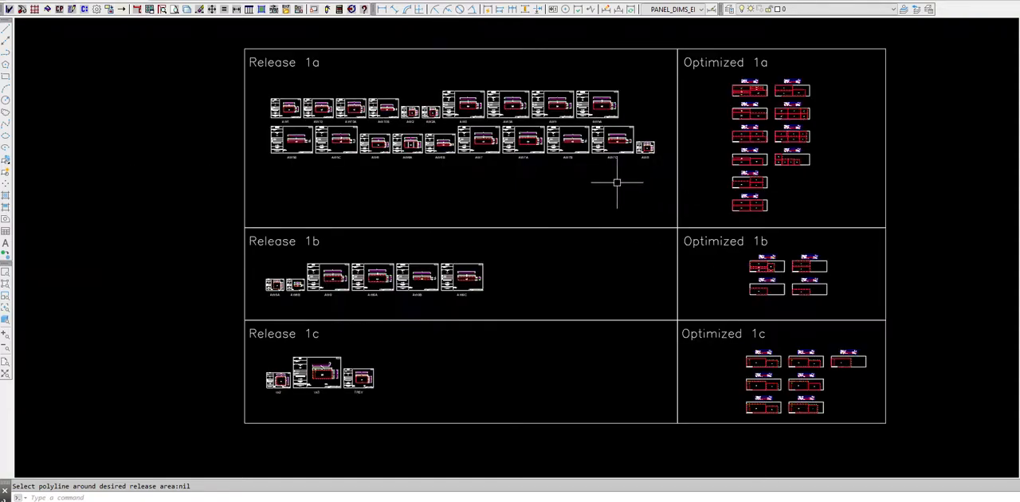
mouse_move(614, 178)
middle_mouse_down()
mouse_move(579, 204)
mouse_move(537, 192)
middle_mouse_up()
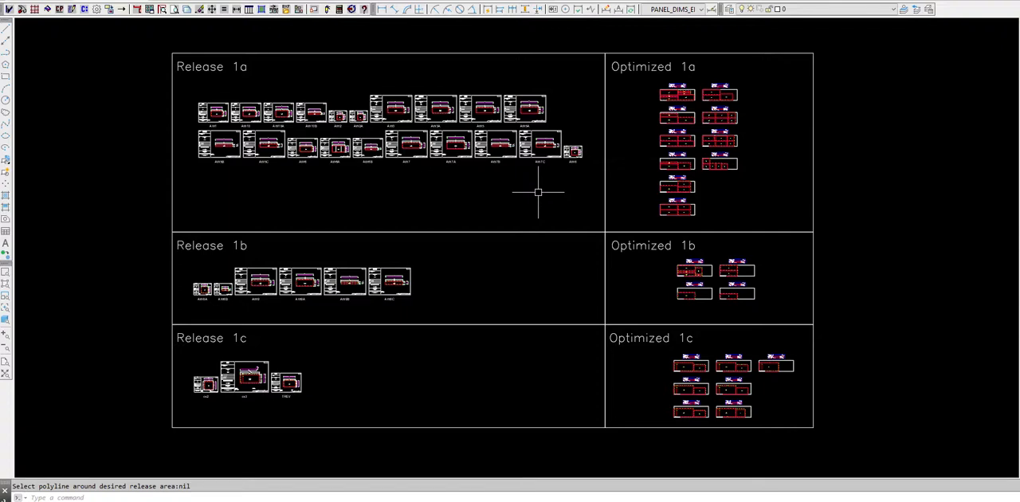